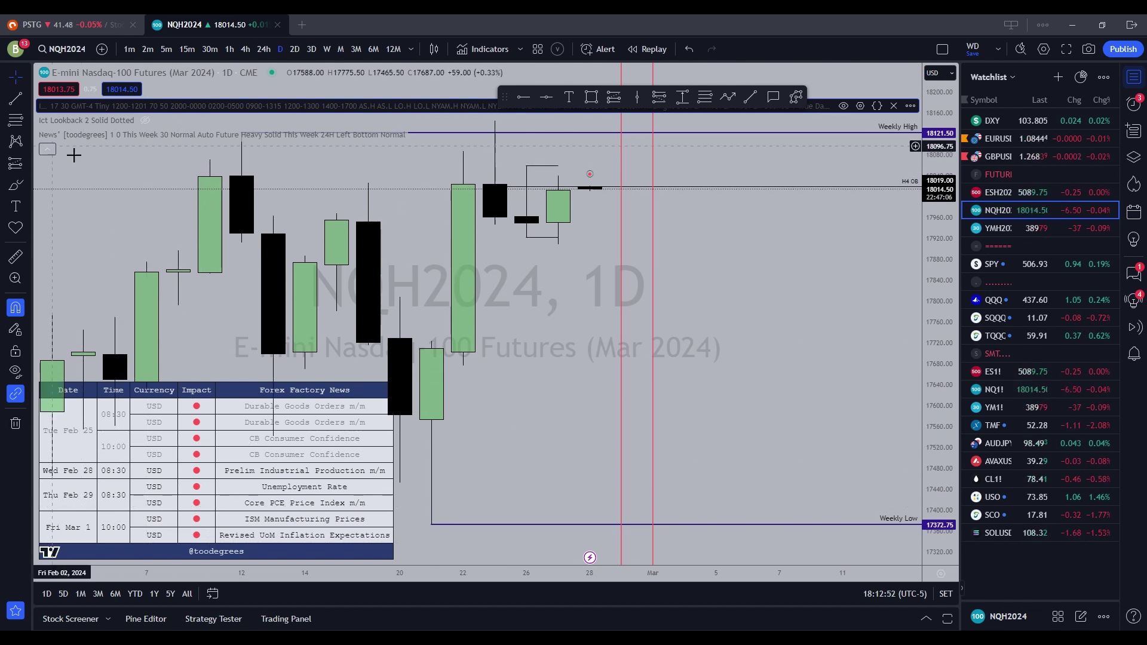
Bring up the News indicator's controls in the chart legend of the NQH2024 daily chart
{"action": "mouse_move", "coordinate": [371, 140]}
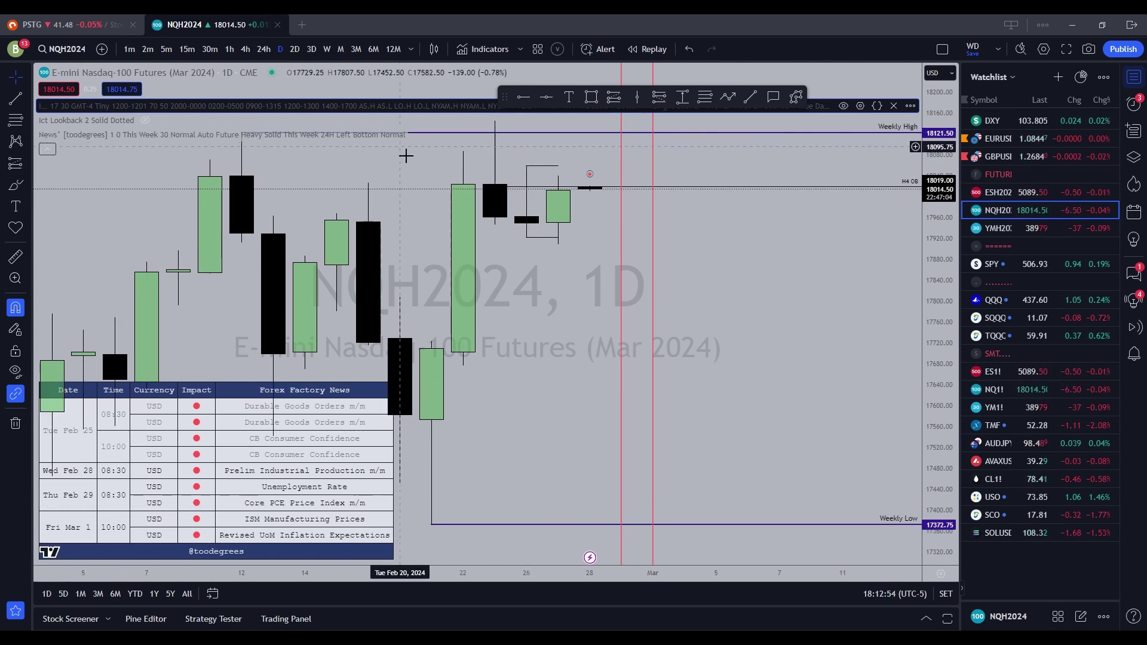
Hide the Forex Factory news table from the NQH2024 daily chart
{"action": "left_click", "coordinate": [415, 135]}
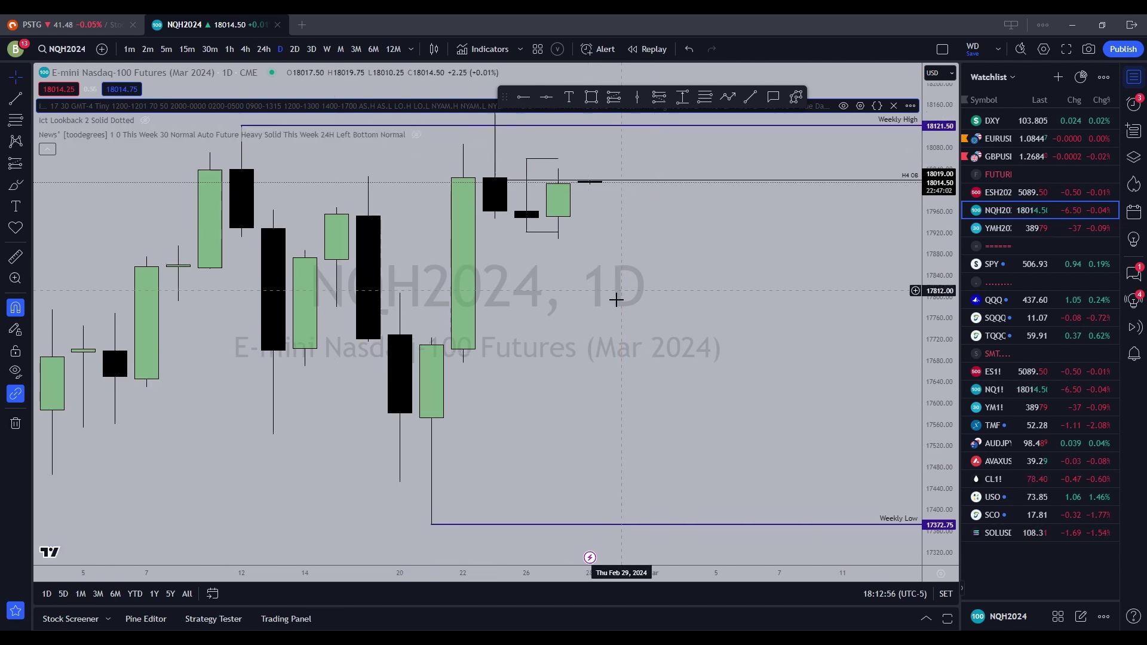
{"action": "scroll", "coordinate": [582, 298], "scroll_direction": "up", "scroll_amount": 2}
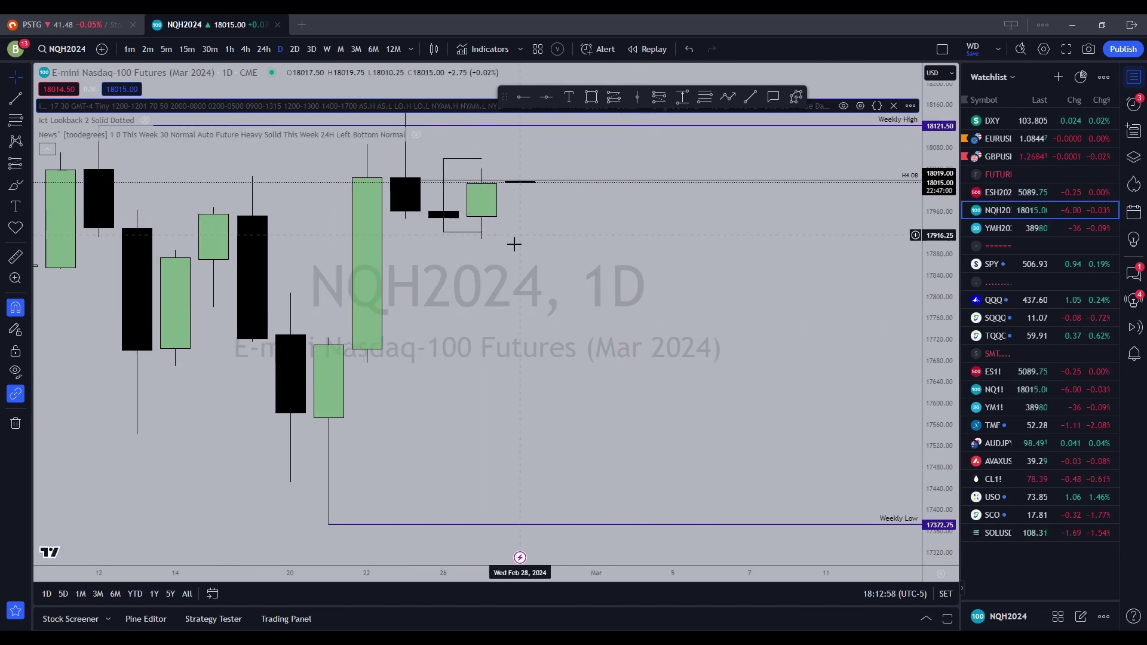
{"action": "scroll", "coordinate": [574, 254], "scroll_direction": "down", "scroll_amount": 2}
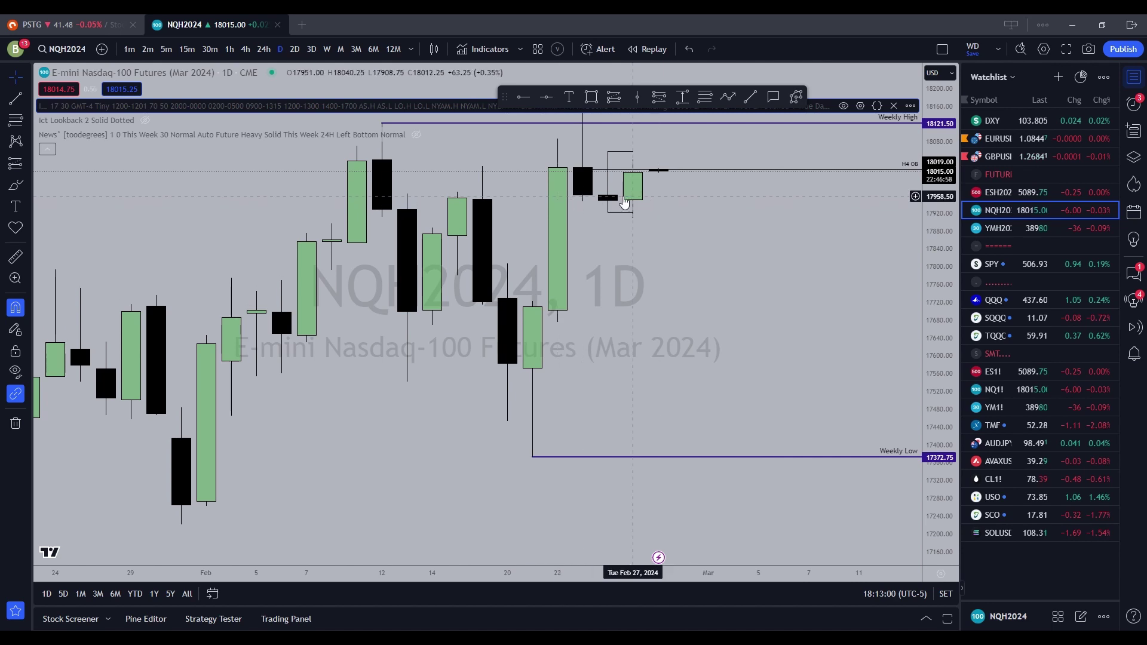
{"action": "scroll", "coordinate": [597, 221], "scroll_direction": "down", "scroll_amount": 2}
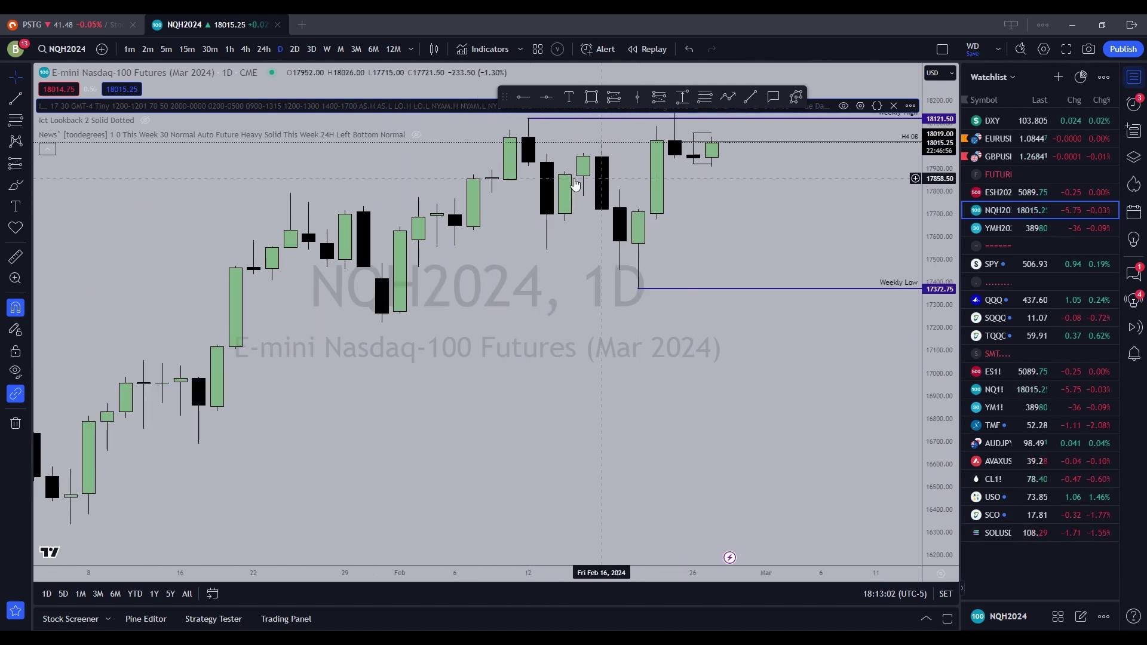
Collapse the indicator legend and switch NQH2024 to weekly candles
{"action": "left_click", "coordinate": [48, 148]}
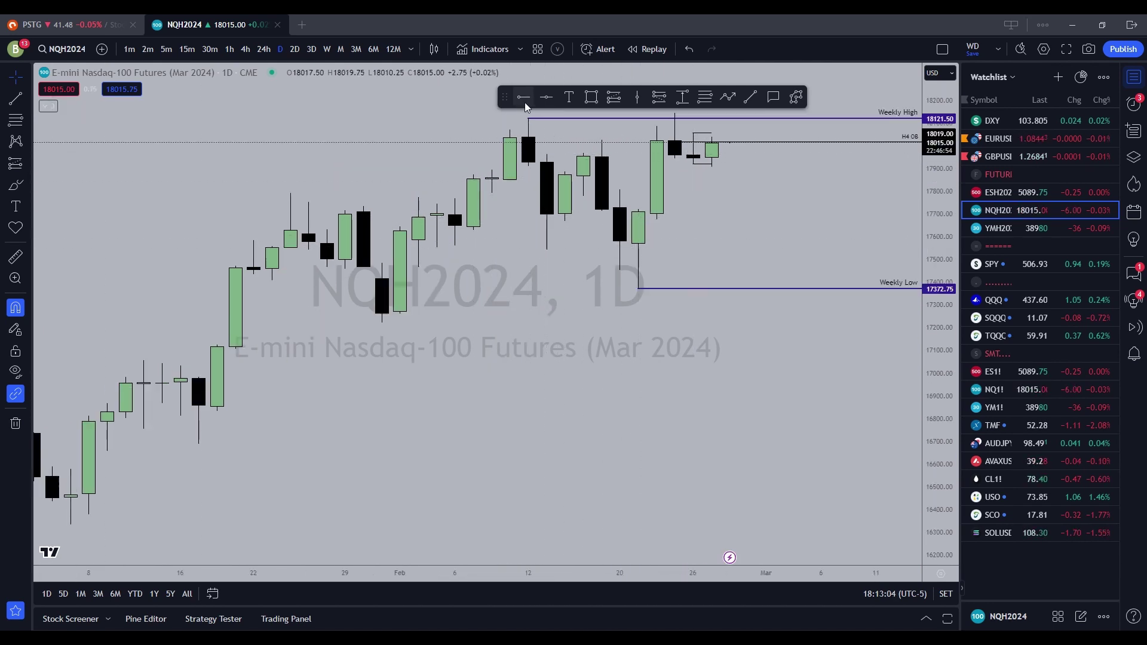
{"action": "scroll", "coordinate": [561, 312], "scroll_direction": "up", "scroll_amount": 3}
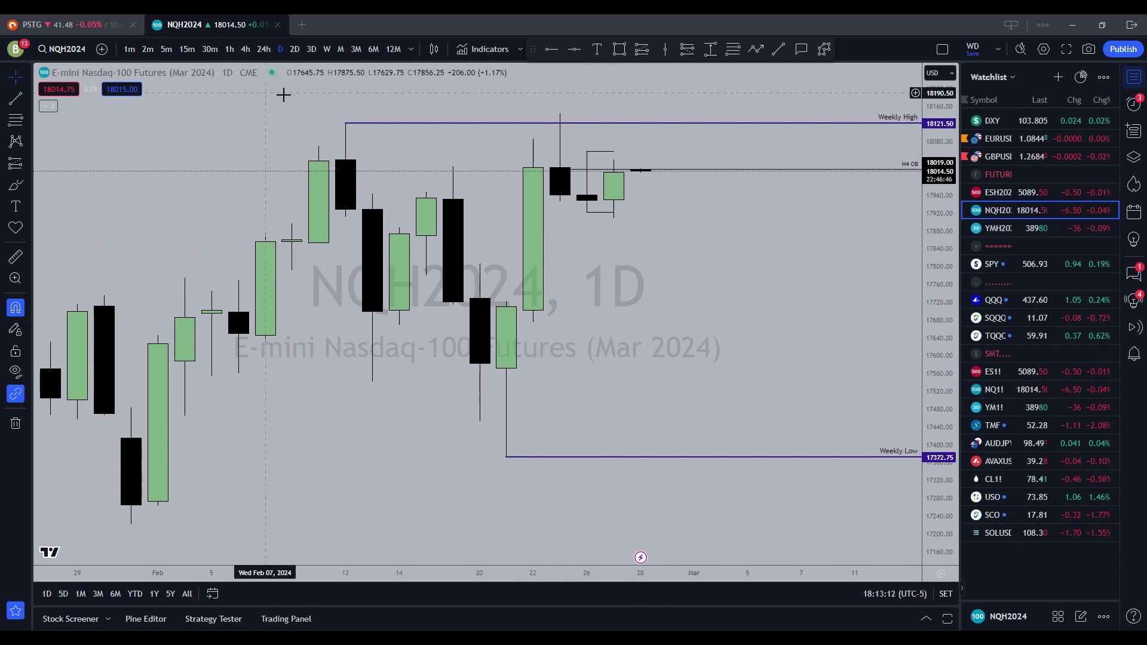
{"action": "left_click", "coordinate": [327, 50]}
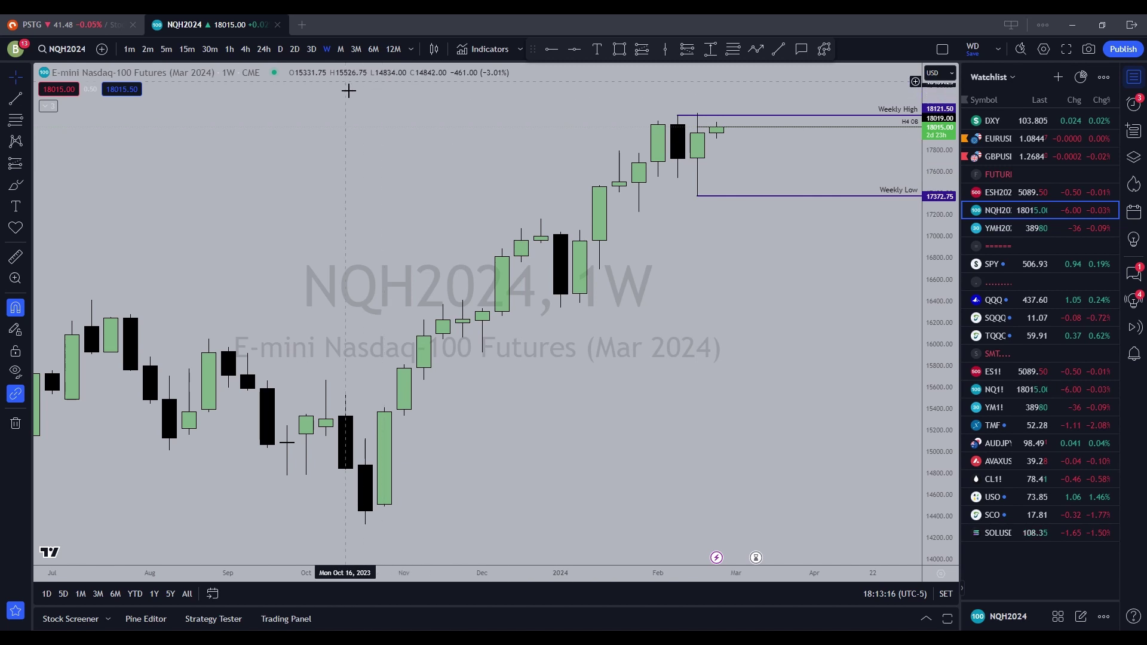
Switch NQH2024 to 4-hour candles and frame the late-February consolidation range
{"action": "left_click", "coordinate": [245, 50]}
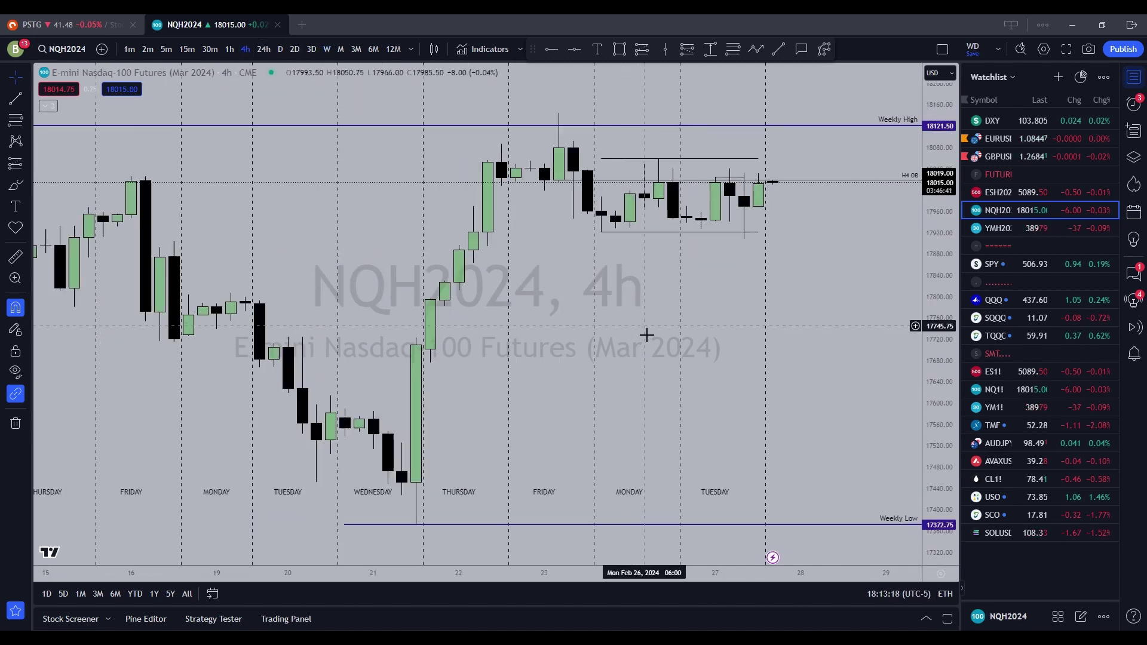
{"action": "left_click_drag", "start_coordinate": [692, 325], "coordinate": [538, 354]}
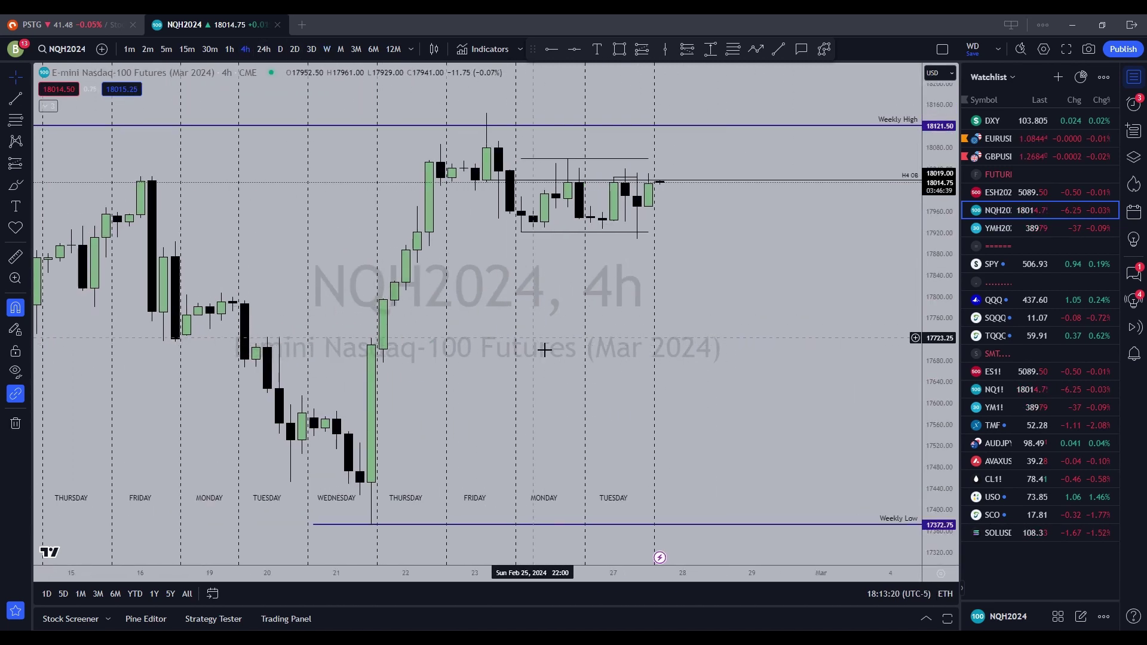
{"action": "scroll", "coordinate": [544, 341], "scroll_direction": "down", "scroll_amount": 2}
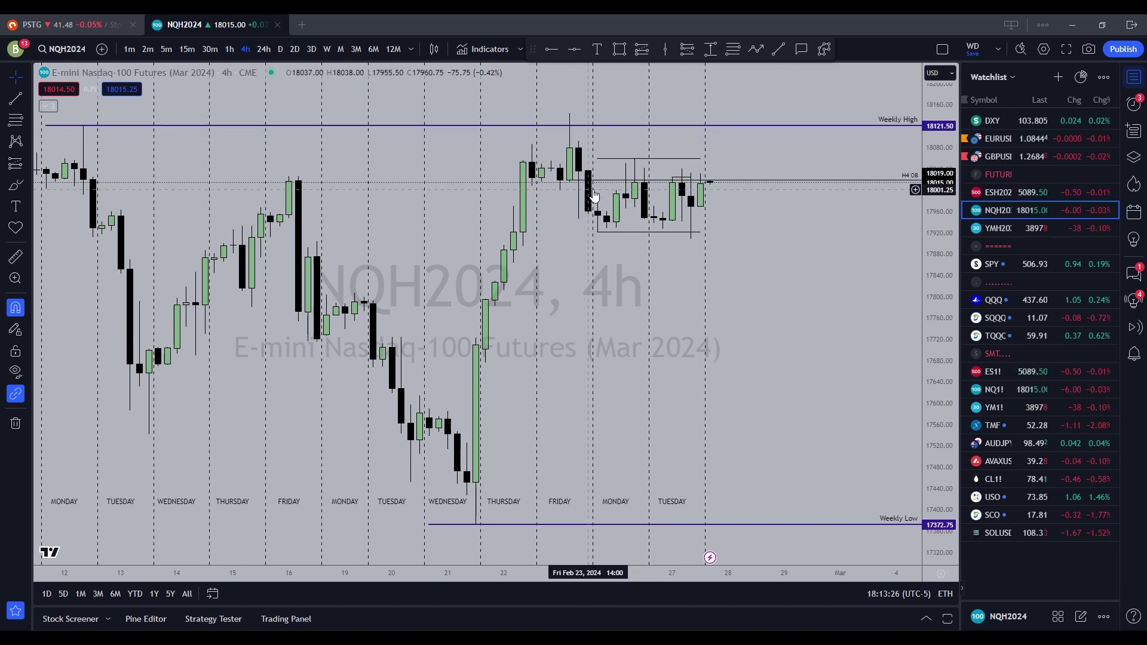
{"action": "scroll", "coordinate": [661, 307], "scroll_direction": "up", "scroll_amount": 2}
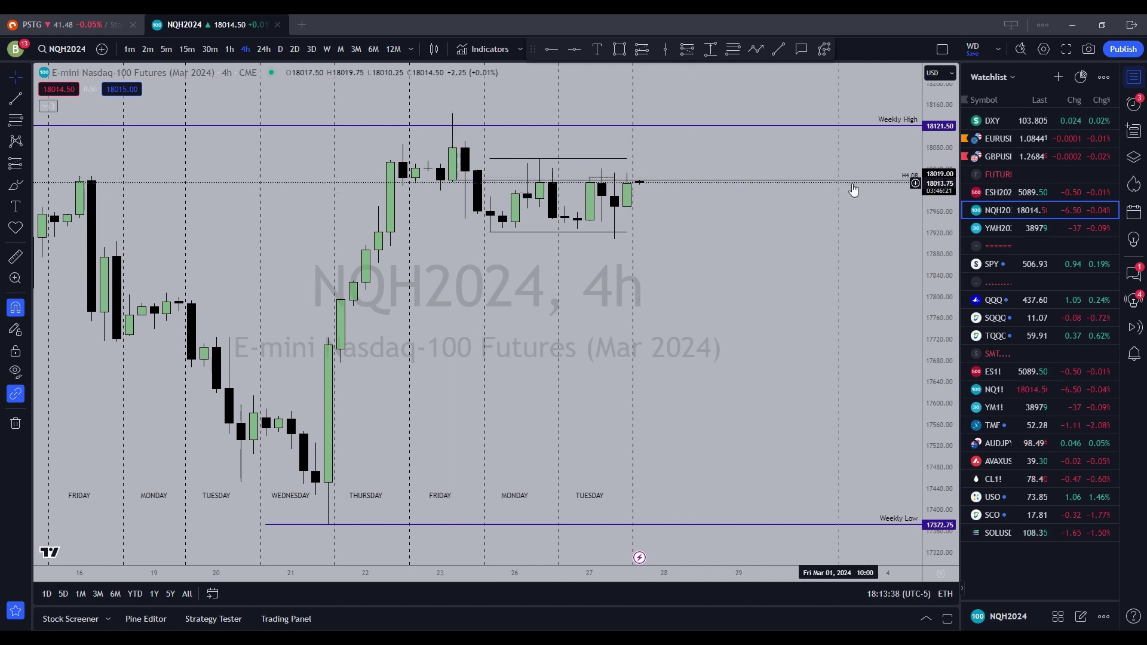
Close the watchlist and frame Monday–Tuesday candles beneath the H4 OB level near 18019
{"action": "left_click", "coordinate": [1134, 77]}
{"action": "scroll", "coordinate": [717, 341], "scroll_direction": "up", "scroll_amount": 3}
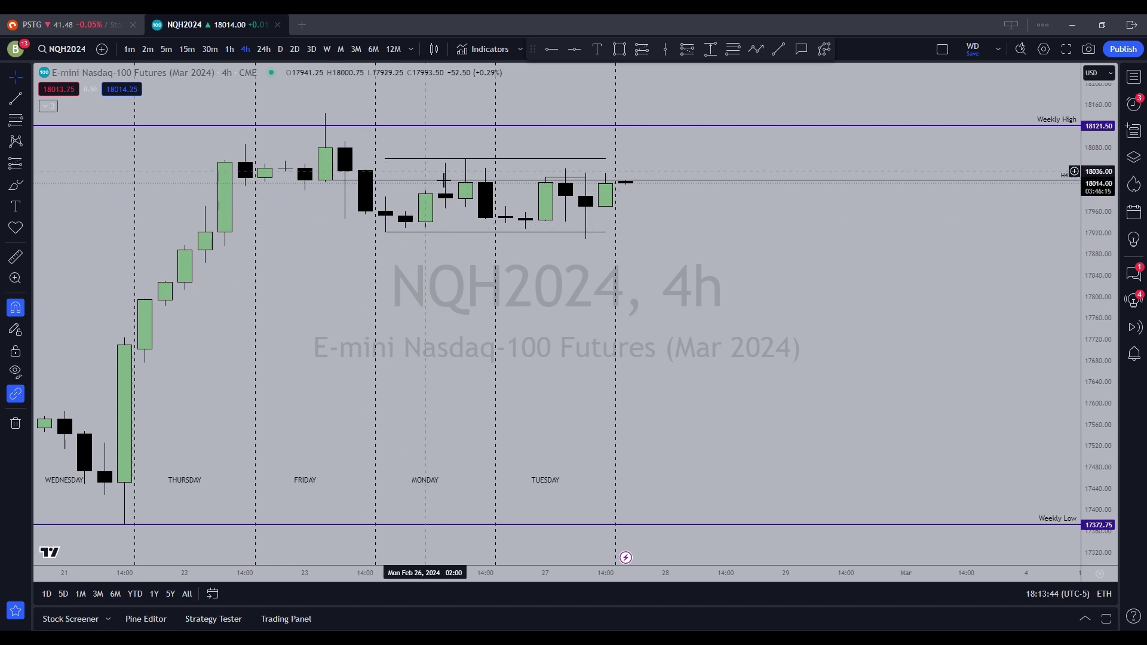
{"action": "scroll", "coordinate": [592, 302], "scroll_direction": "down", "scroll_amount": 3}
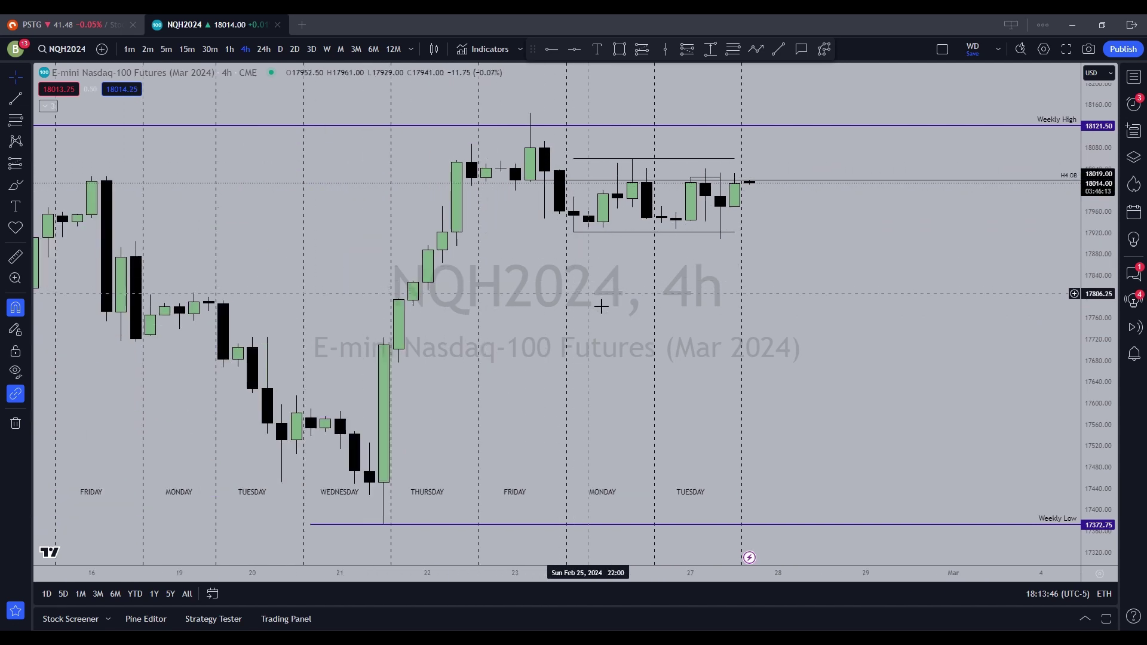
{"action": "left_click_drag", "start_coordinate": [673, 328], "coordinate": [512, 343]}
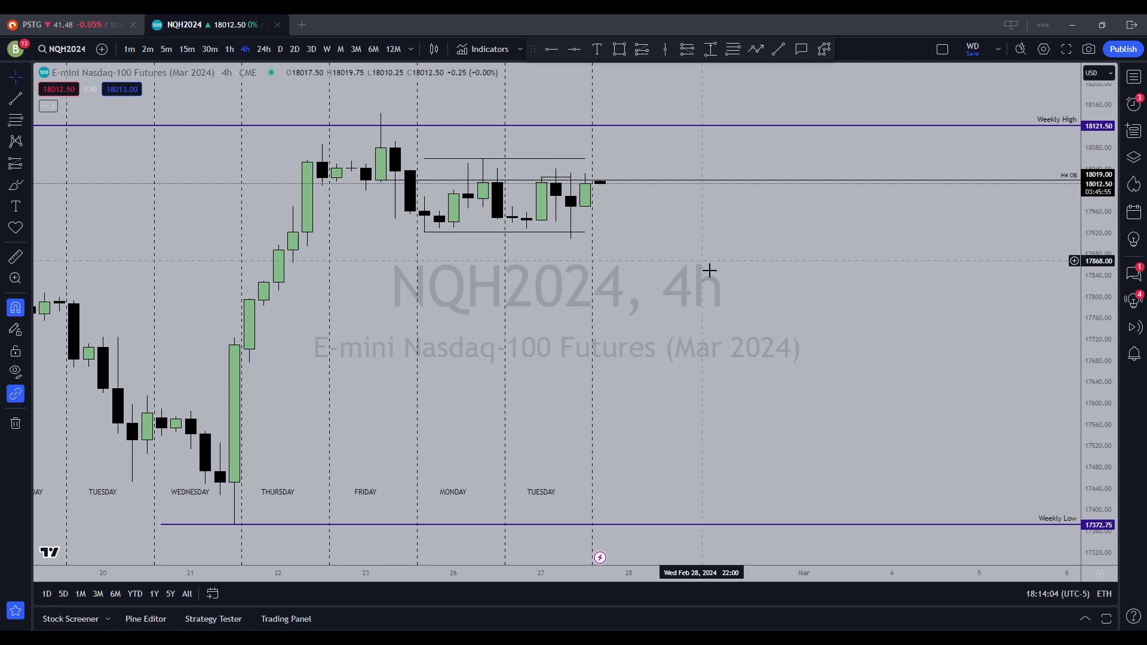
{"action": "left_click_drag", "start_coordinate": [671, 335], "coordinate": [727, 346]}
{"action": "scroll", "coordinate": [881, 336], "scroll_direction": "up", "scroll_amount": 3}
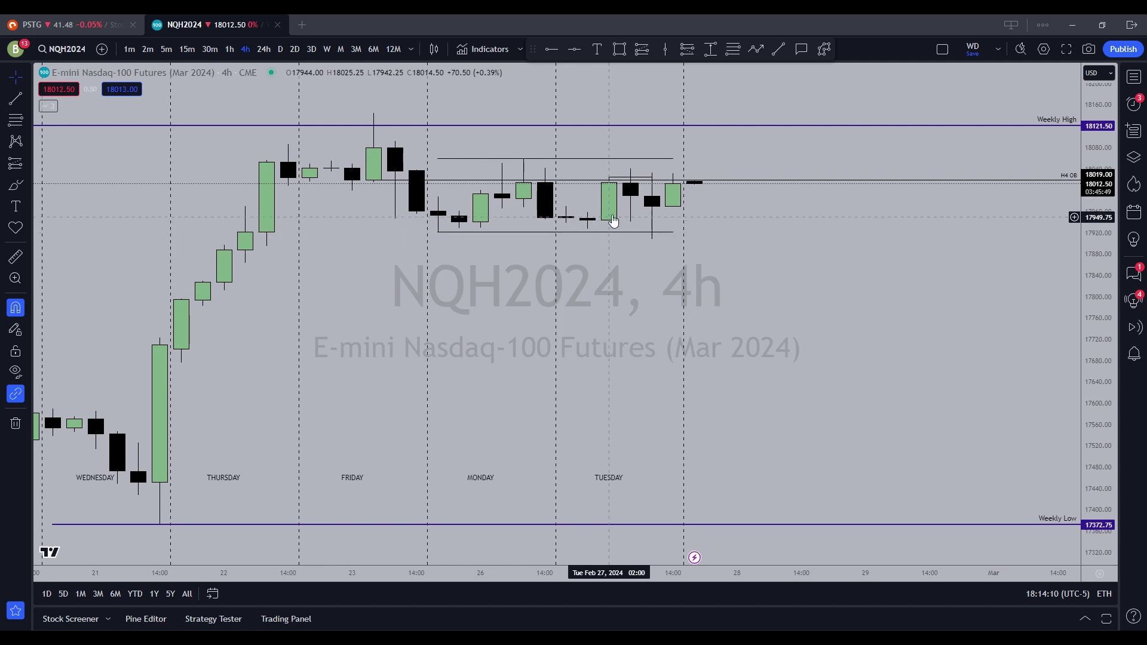
Mark Tuesday, Feb 27 at 02:00 with a vertical time line
{"action": "left_click", "coordinate": [665, 49]}
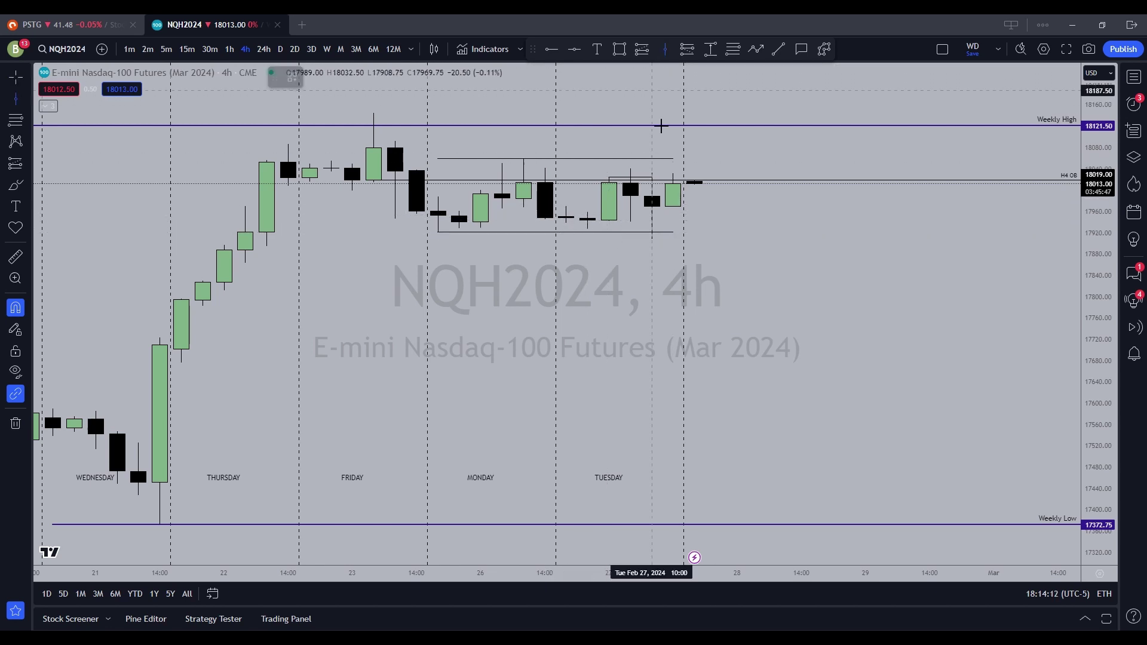
{"action": "left_click", "coordinate": [609, 314]}
{"action": "scroll", "coordinate": [800, 358], "scroll_direction": "up", "scroll_amount": 2}
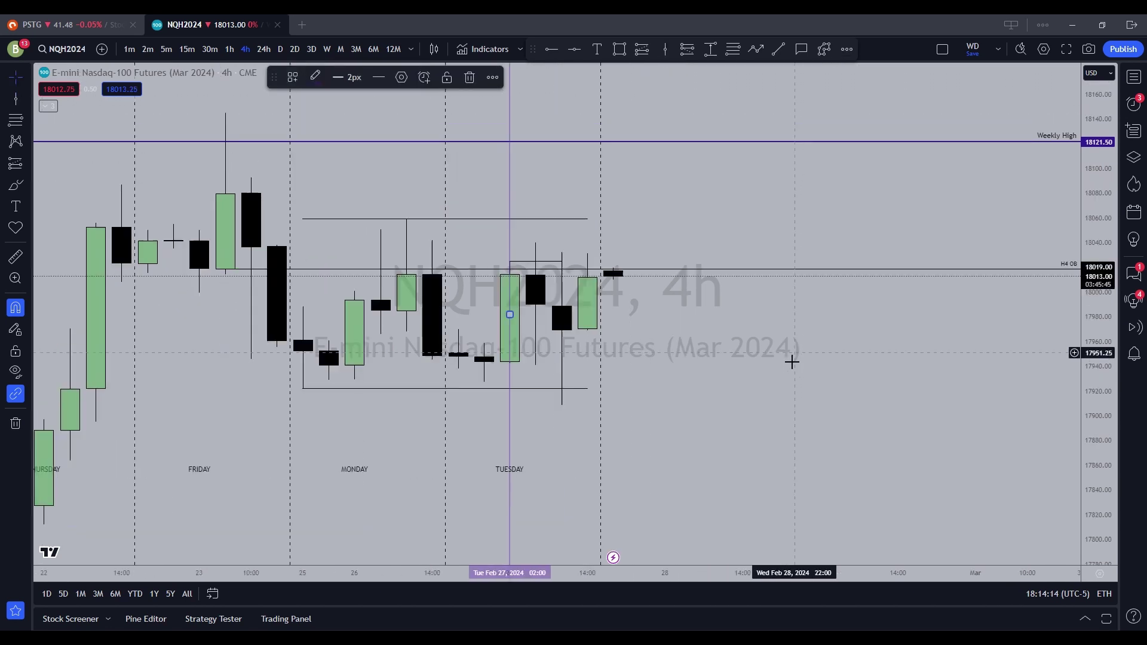
{"action": "left_click", "coordinate": [692, 219]}
Add a second vertical line on Tuesday at 10:00 and bring the weekly low into view
{"action": "left_click", "coordinate": [665, 49]}
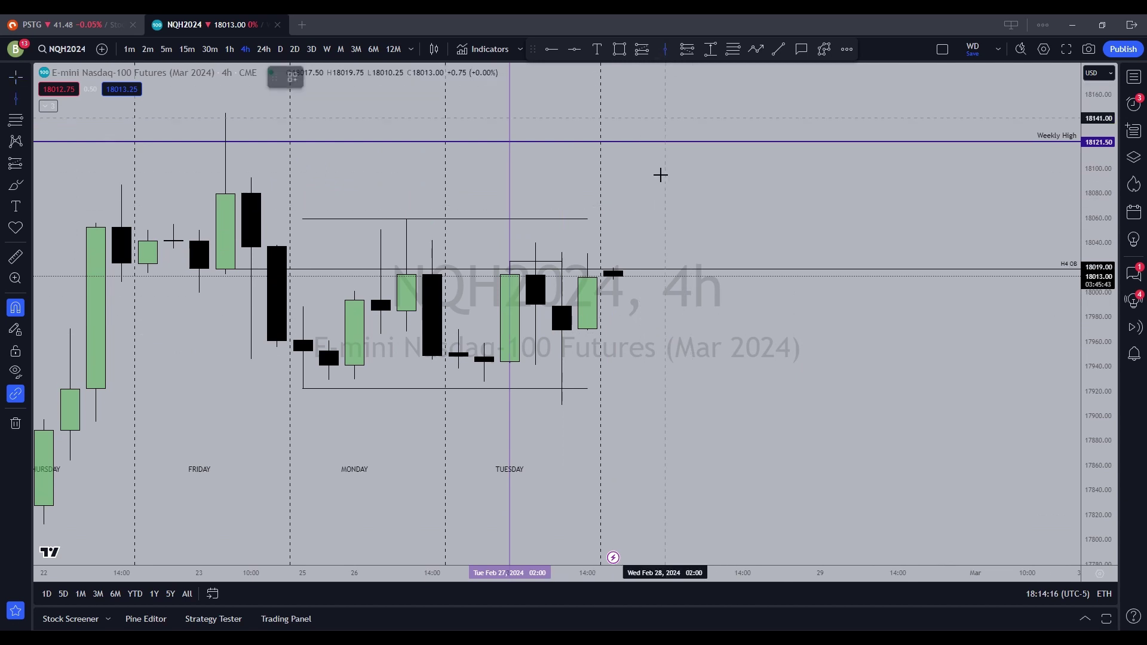
{"action": "left_click", "coordinate": [546, 291]}
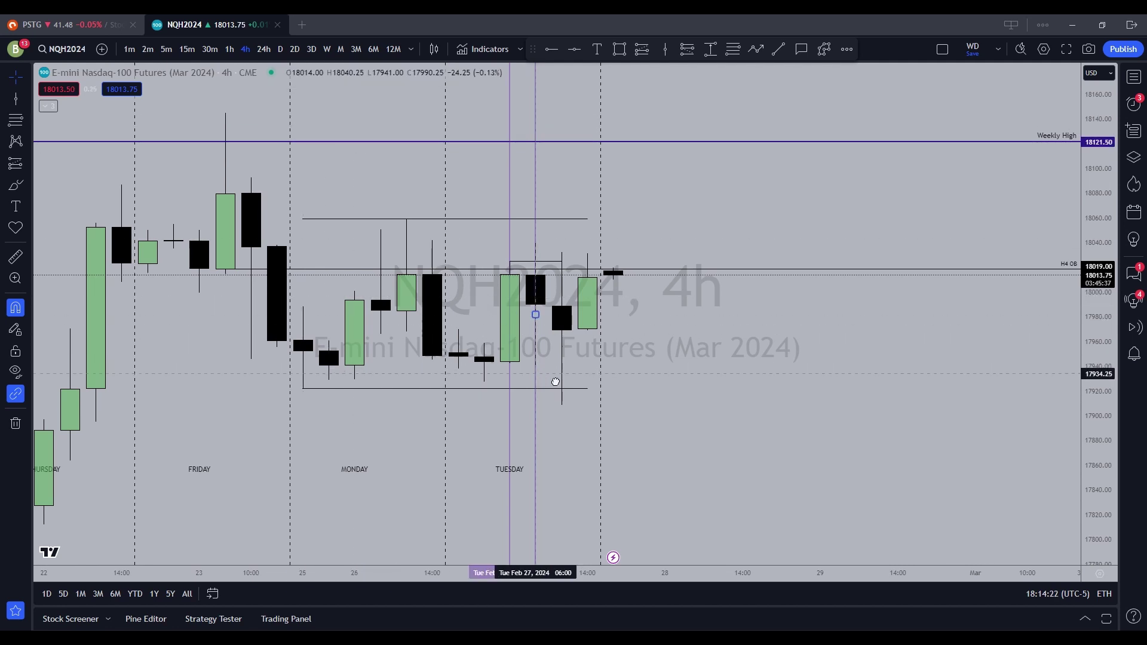
{"action": "left_click_drag", "start_coordinate": [555, 381], "coordinate": [562, 379]}
{"action": "left_click_drag", "start_coordinate": [716, 396], "coordinate": [860, 405]}
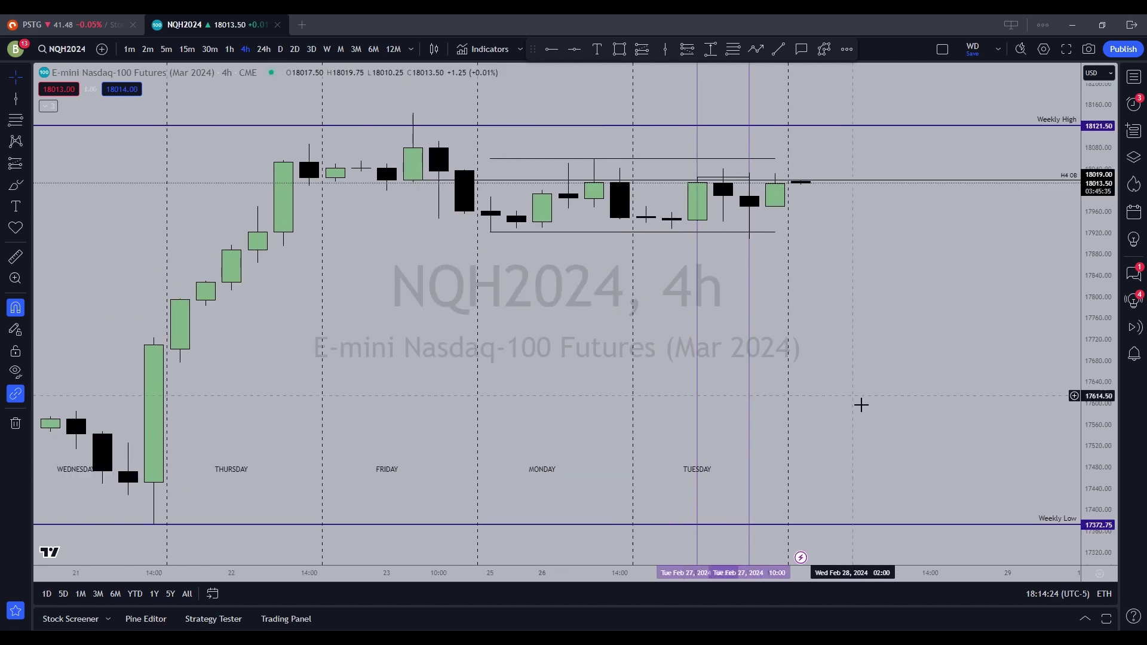
{"action": "scroll", "coordinate": [777, 376], "scroll_direction": "up", "scroll_amount": 3}
{"action": "scroll", "coordinate": [687, 365], "scroll_direction": "down", "scroll_amount": 3}
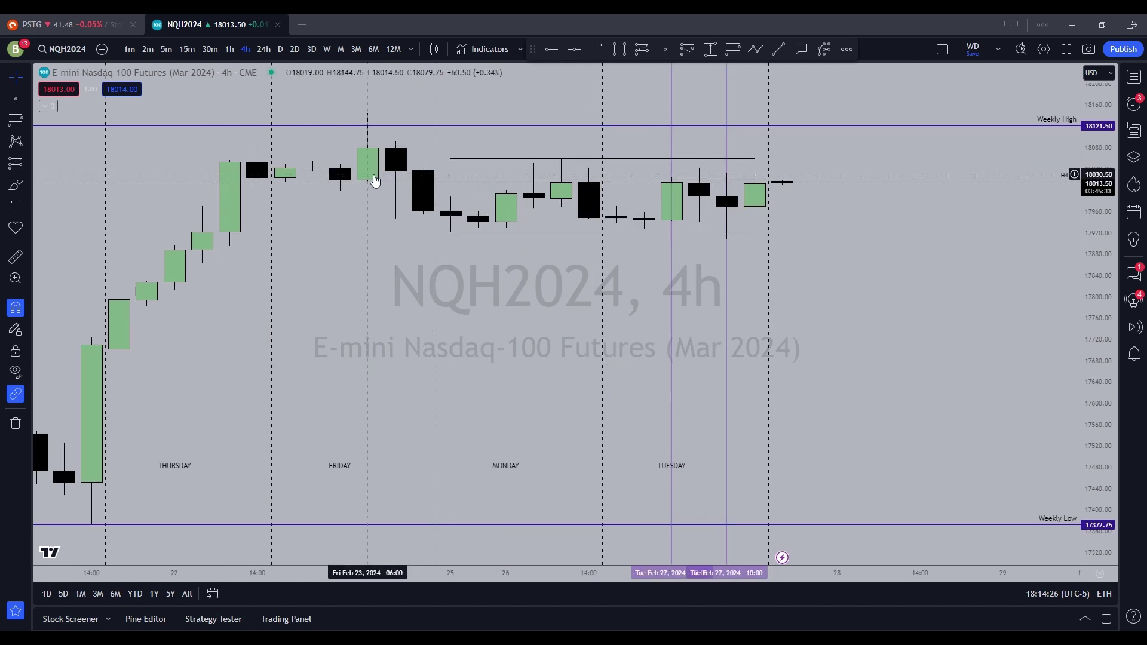
Switch NQH2024 to 15-minute bars and show Tuesday's later bars
{"action": "left_click", "coordinate": [187, 49]}
{"action": "scroll", "coordinate": [743, 391], "scroll_direction": "down", "scroll_amount": 5}
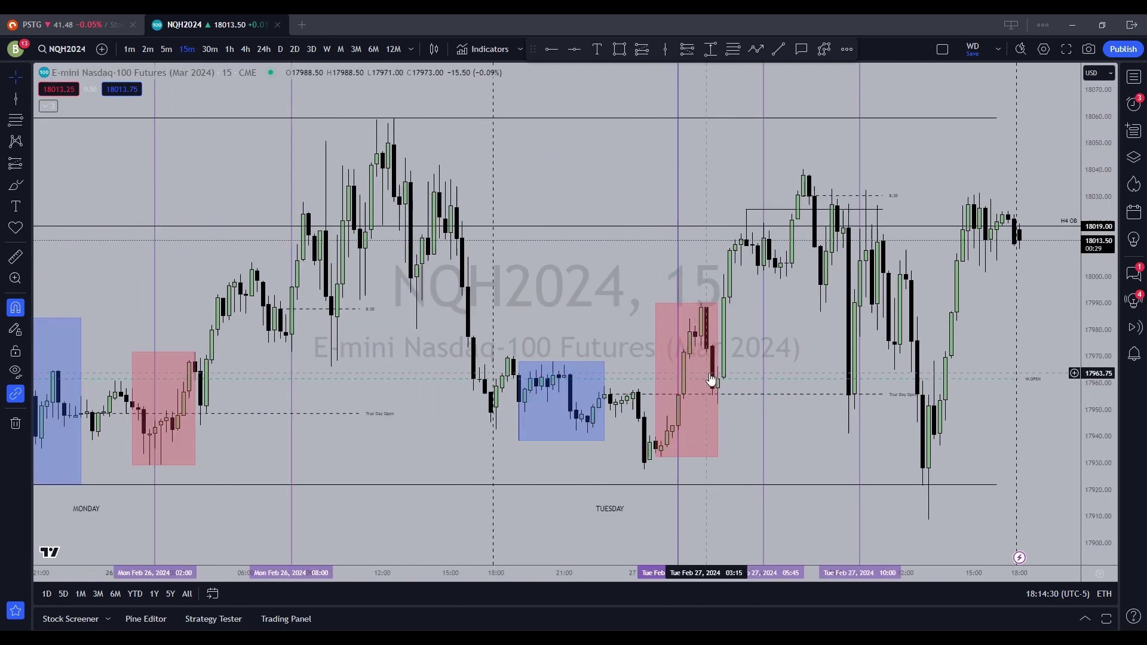
{"action": "left_click_drag", "start_coordinate": [827, 440], "coordinate": [702, 445]}
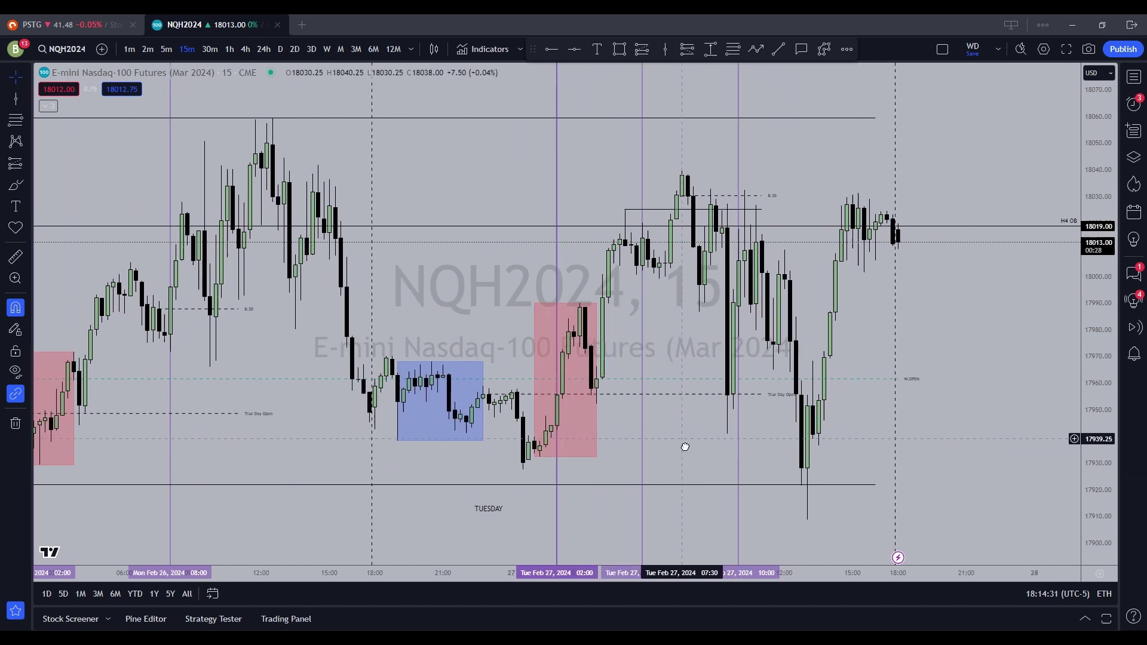
Move Tuesday's vertical line from 05:45 back to 05:00, framing Monday and Tuesday sessions
{"action": "left_click", "coordinate": [641, 458]}
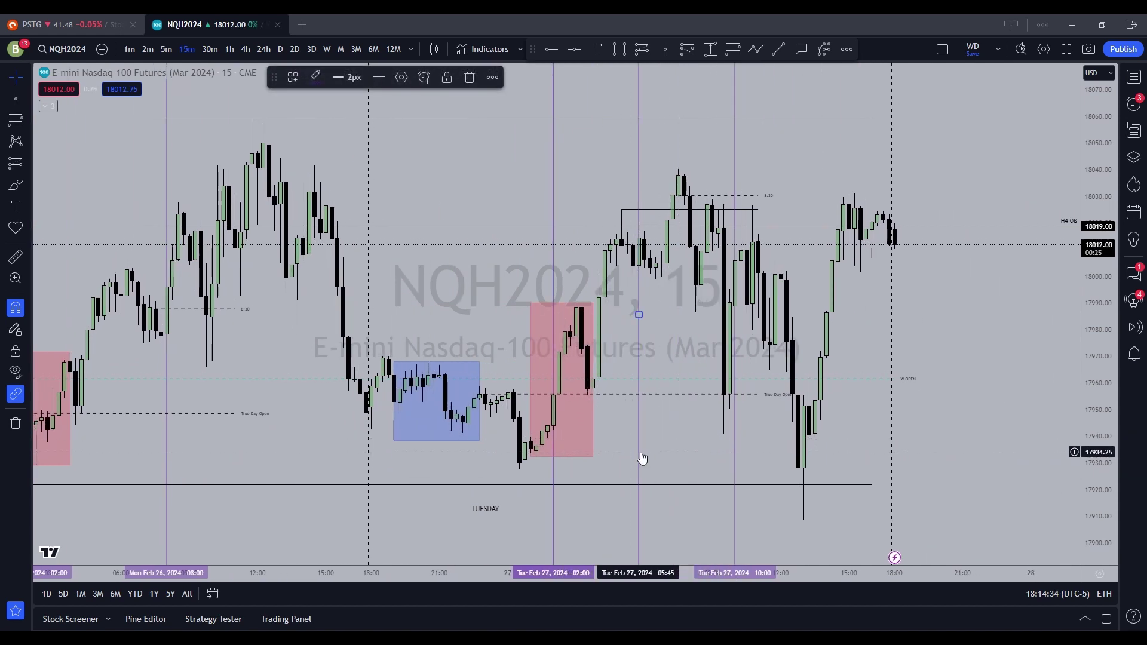
{"action": "left_click_drag", "start_coordinate": [639, 457], "coordinate": [660, 473]}
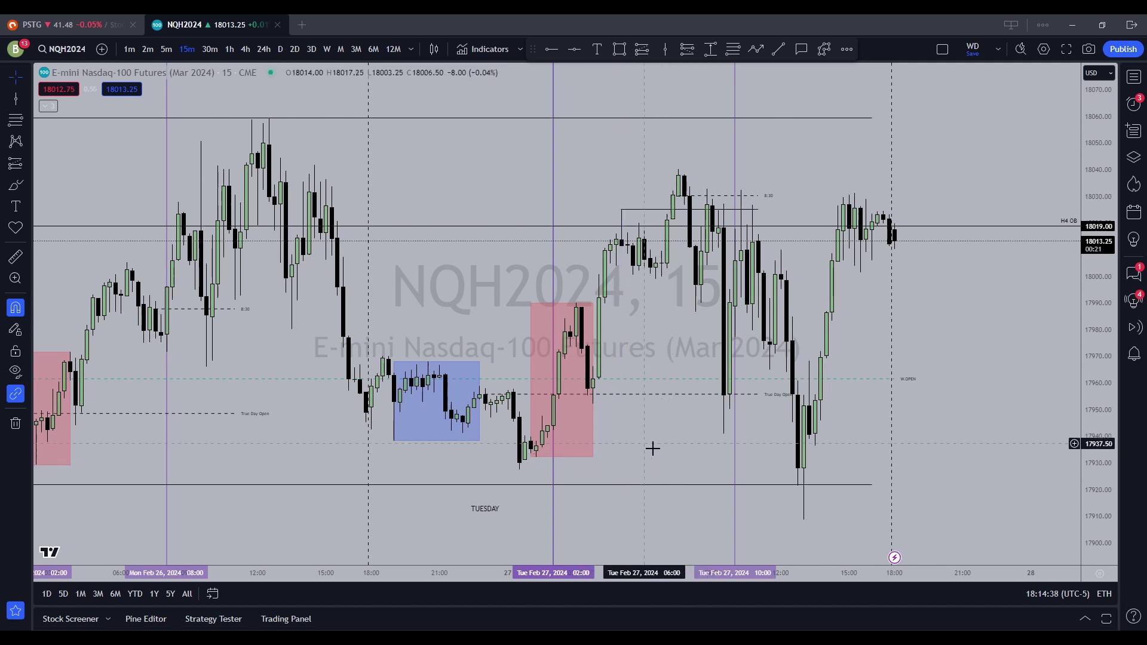
{"action": "scroll", "coordinate": [652, 391], "scroll_direction": "up", "scroll_amount": 2}
{"action": "scroll", "coordinate": [409, 430], "scroll_direction": "down", "scroll_amount": 2}
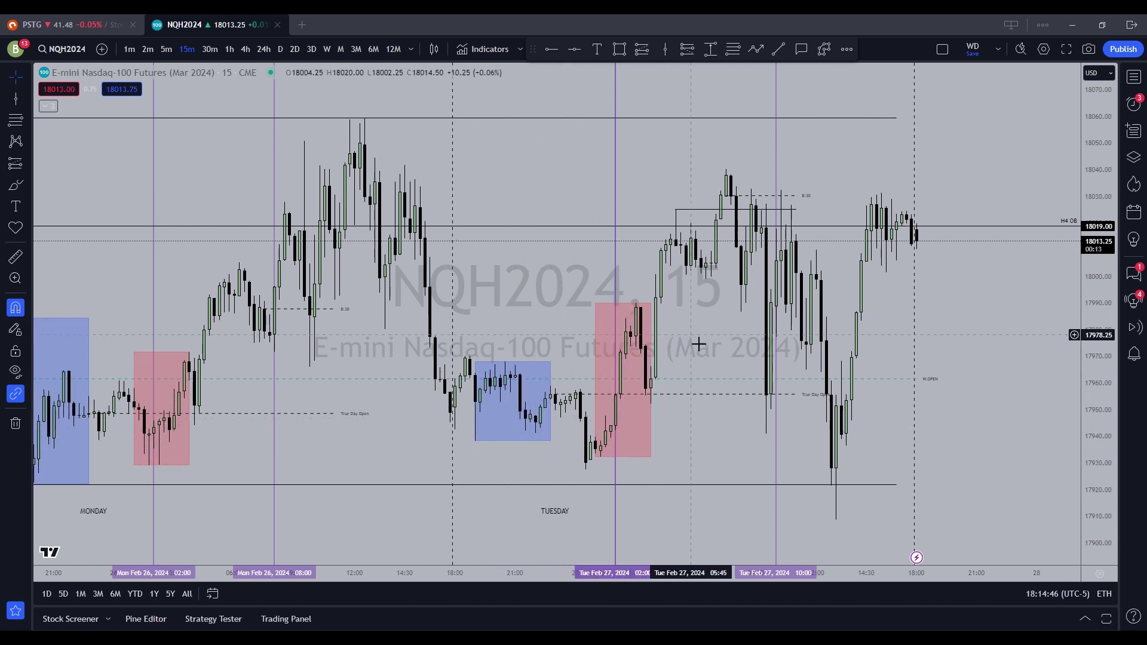
{"action": "left_click_drag", "start_coordinate": [715, 347], "coordinate": [583, 346]}
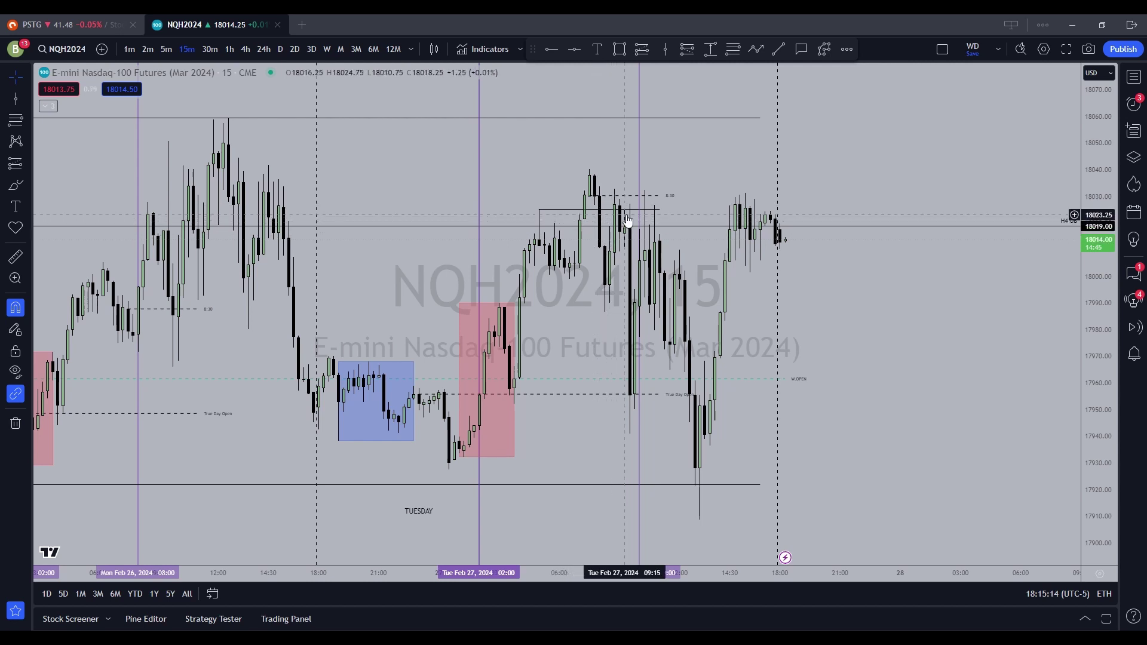
Delete the old horizontal level line near 18024
{"action": "scroll", "coordinate": [806, 405], "scroll_direction": "up", "scroll_amount": 2}
{"action": "left_click_drag", "start_coordinate": [807, 405], "coordinate": [1006, 422]}
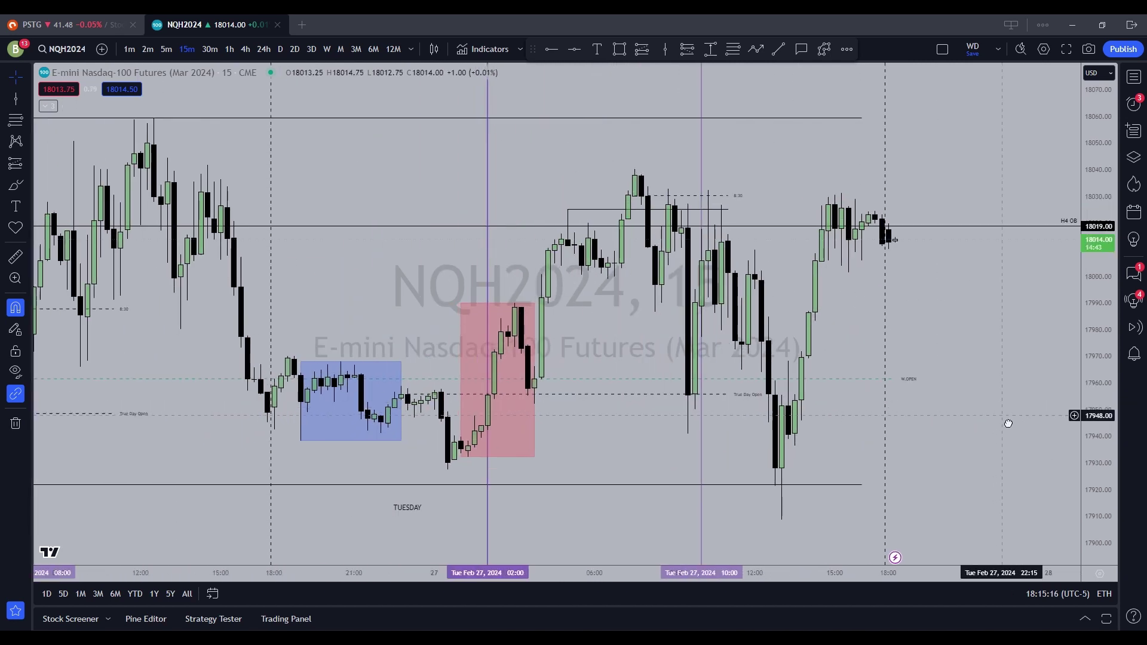
{"action": "scroll", "coordinate": [907, 431], "scroll_direction": "up", "scroll_amount": 2}
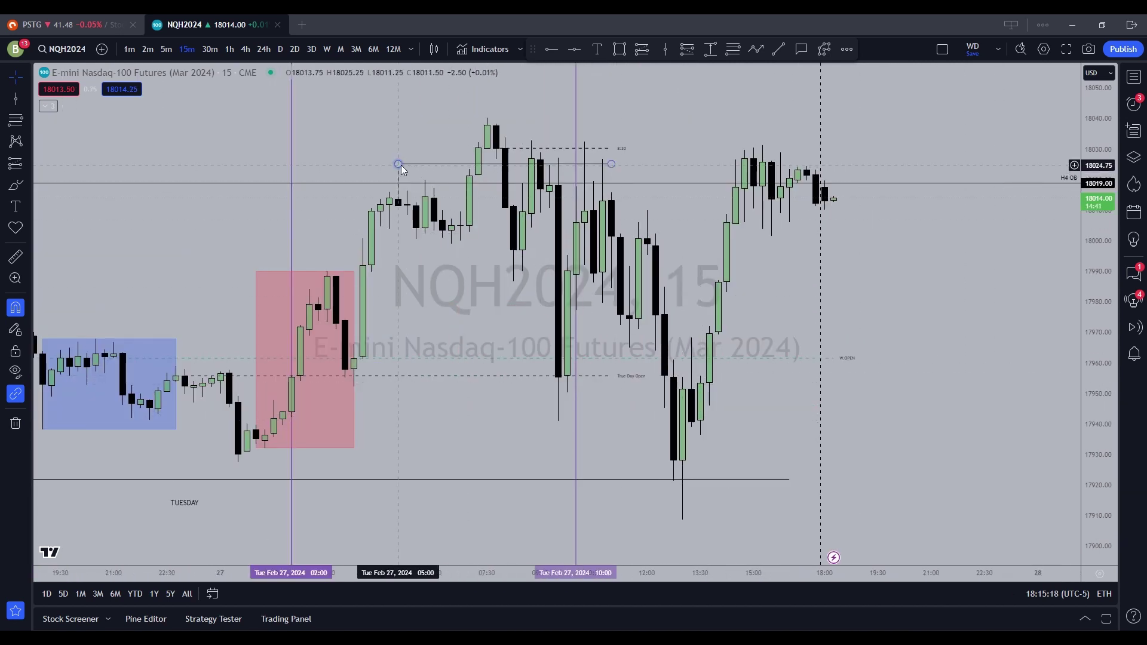
{"action": "key", "text": "Delete"}
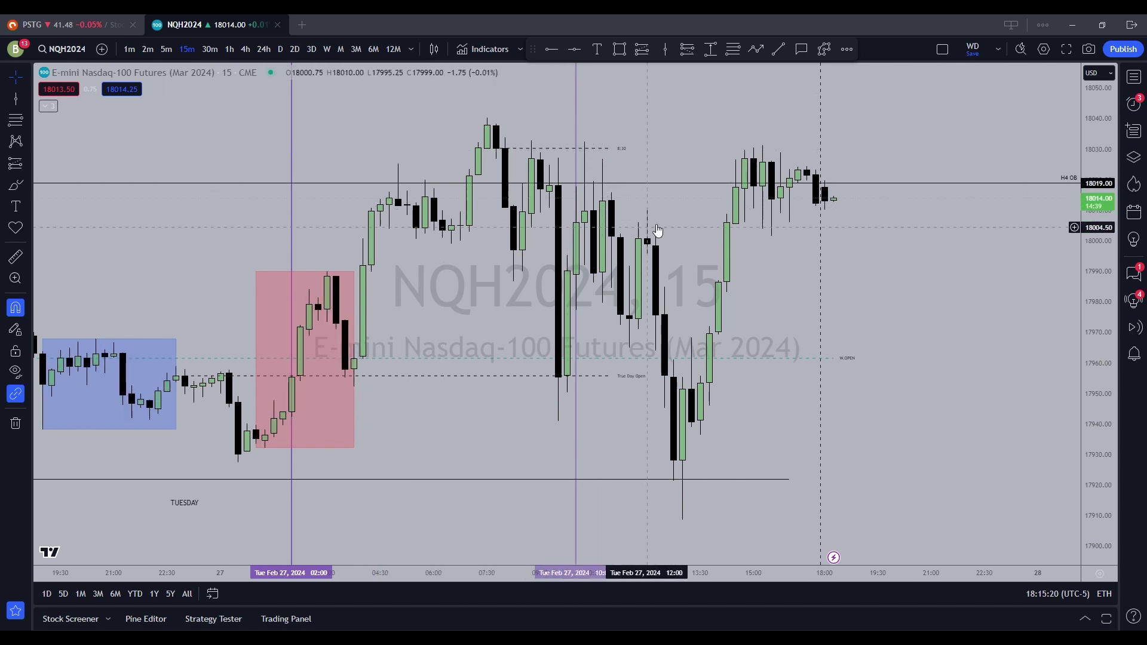
{"action": "scroll", "coordinate": [657, 230], "scroll_direction": "down", "scroll_amount": 3}
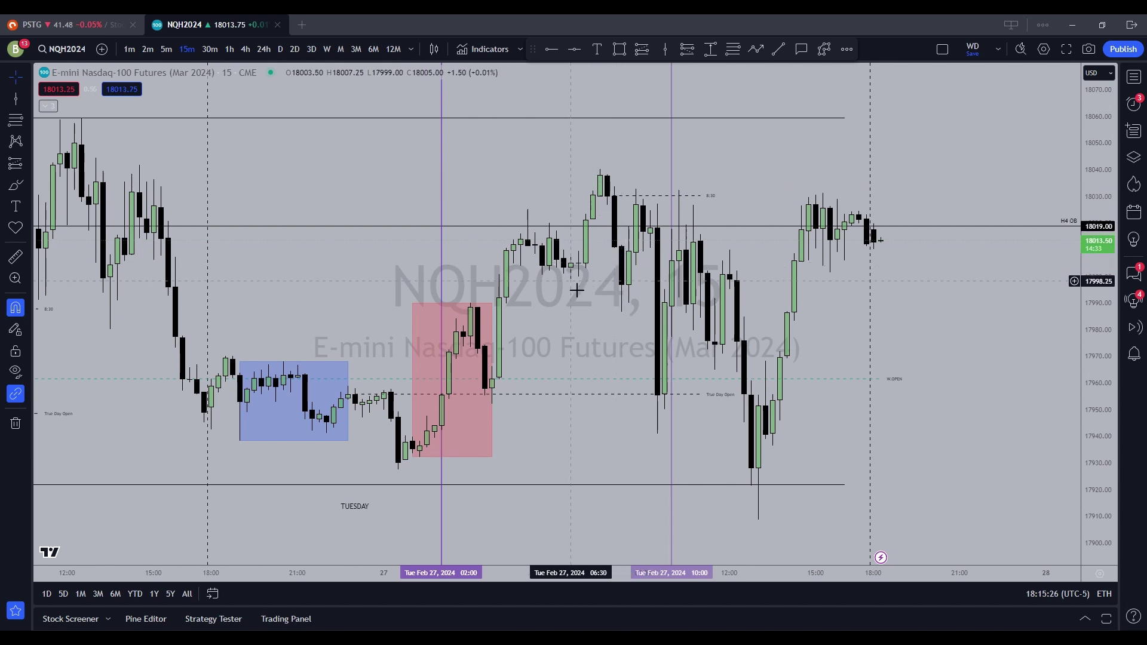
Draw a new horizontal level line at 17999 on Tuesday morning
{"action": "left_click", "coordinate": [776, 49]}
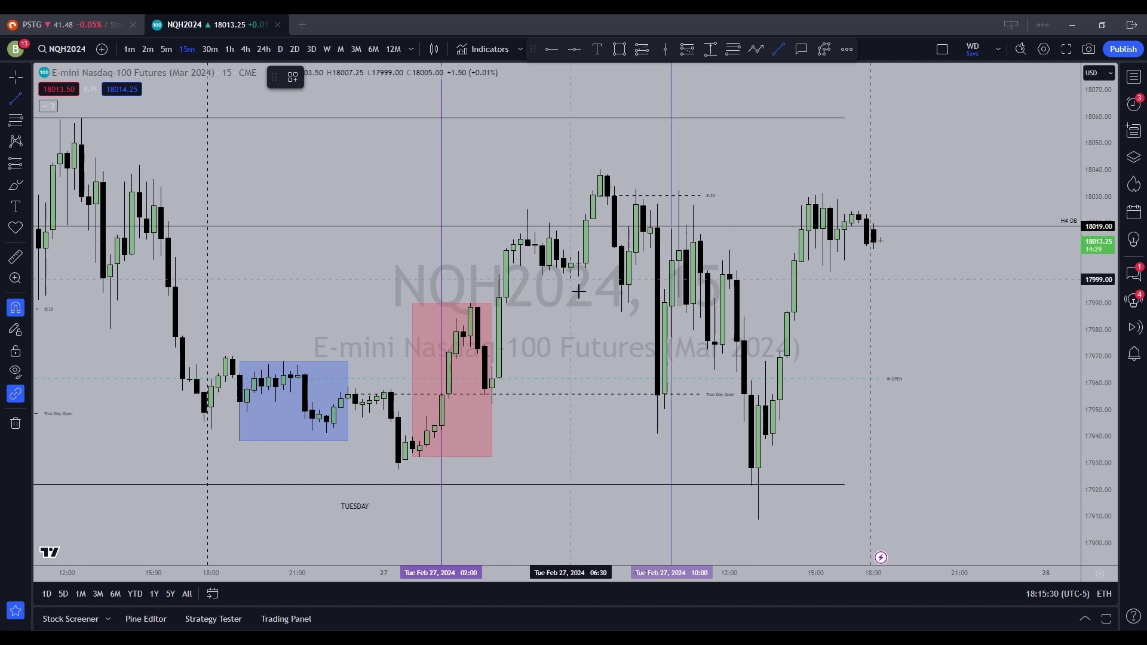
{"action": "left_click", "coordinate": [672, 279]}
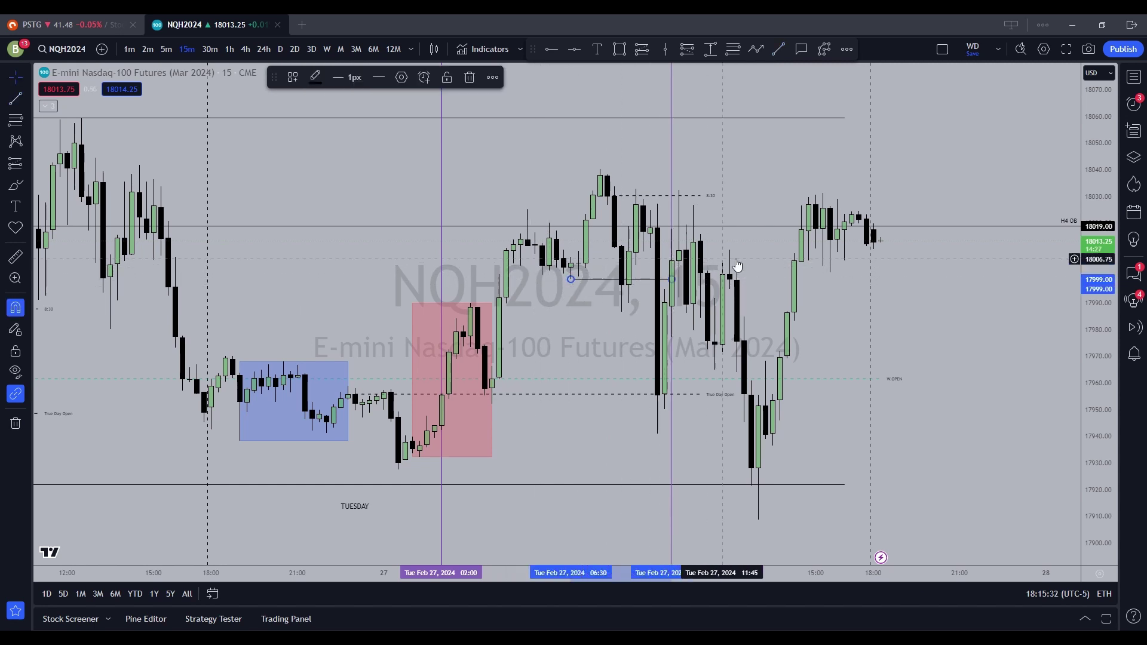
{"action": "left_click", "coordinate": [647, 301]}
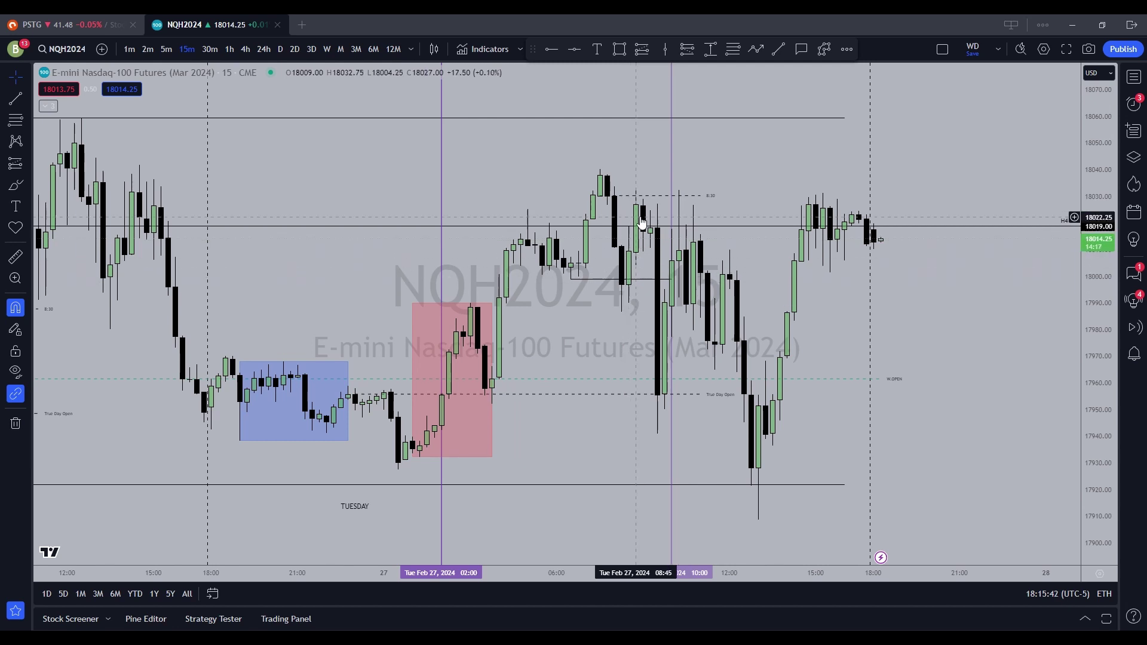
{"action": "scroll", "coordinate": [660, 232], "scroll_direction": "up", "scroll_amount": 3}
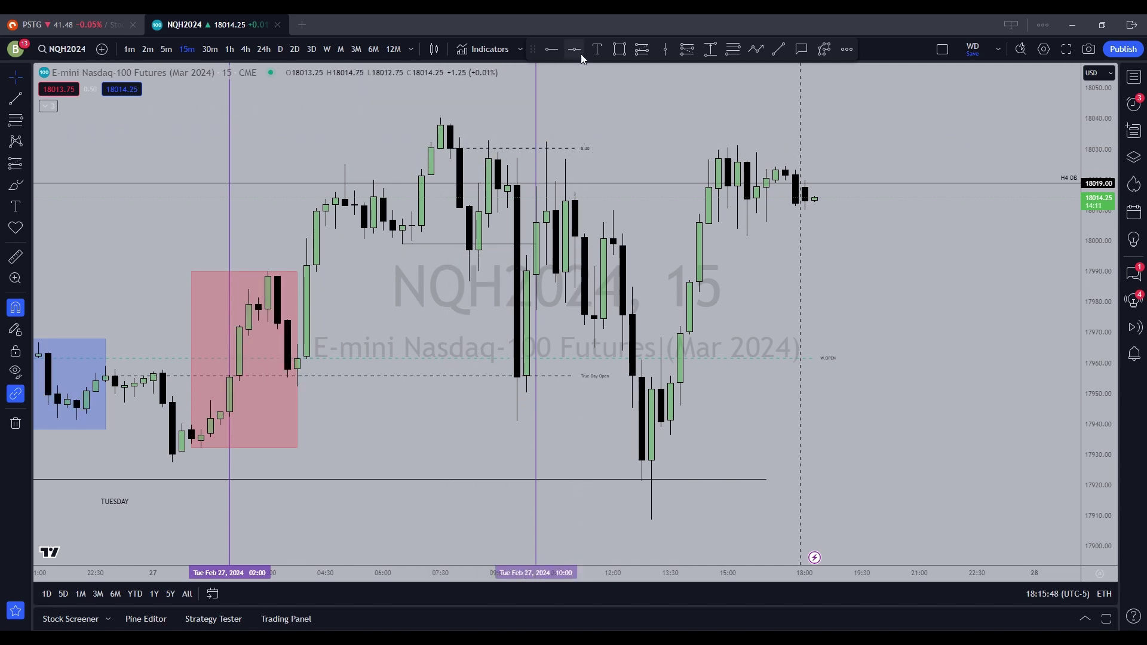
Draw a red box between 18030.25 and 18040.25, stretched from about 07:15 to 12:15
{"action": "left_click", "coordinate": [620, 50]}
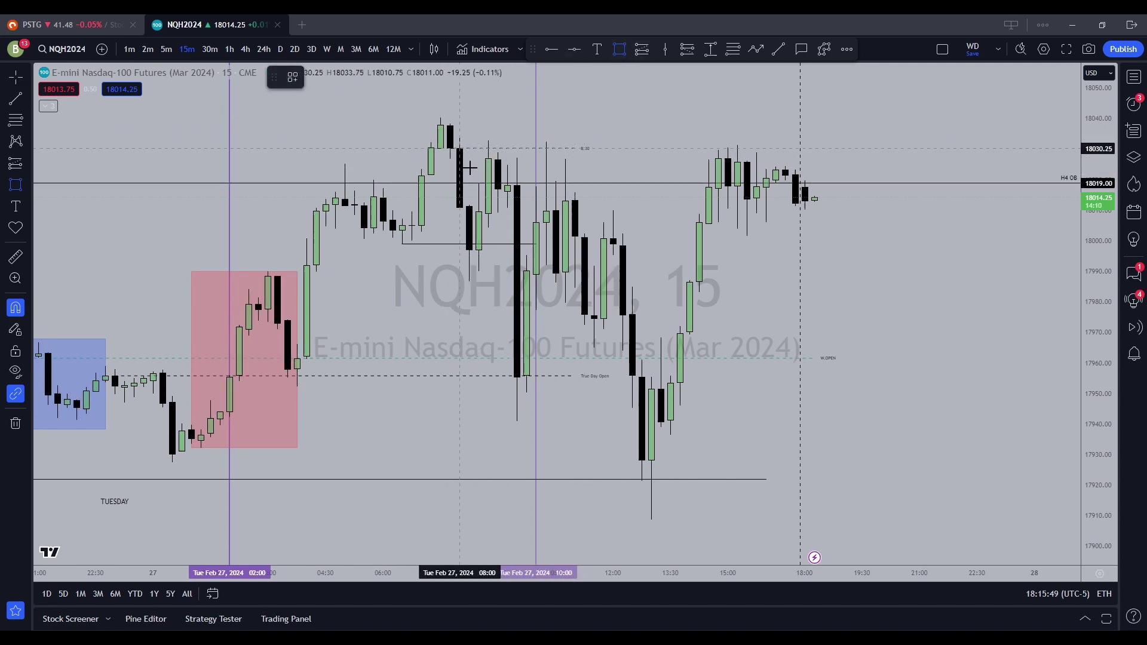
{"action": "left_click", "coordinate": [441, 148]}
{"action": "left_click_drag", "start_coordinate": [445, 134], "coordinate": [622, 133]}
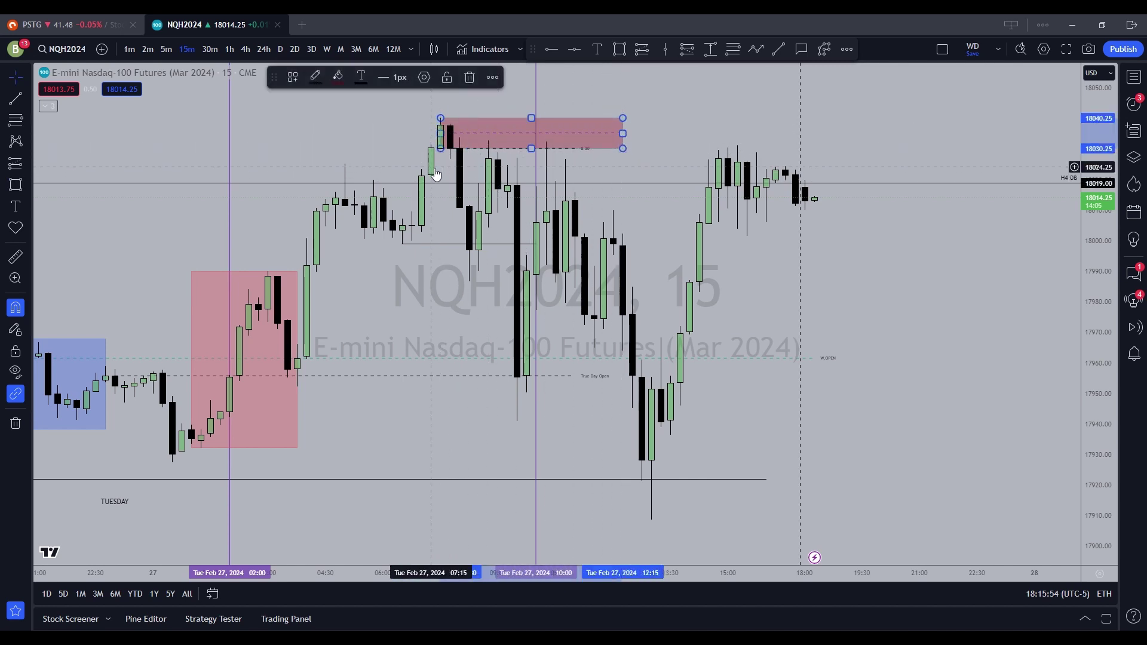
{"action": "left_click", "coordinate": [505, 156]}
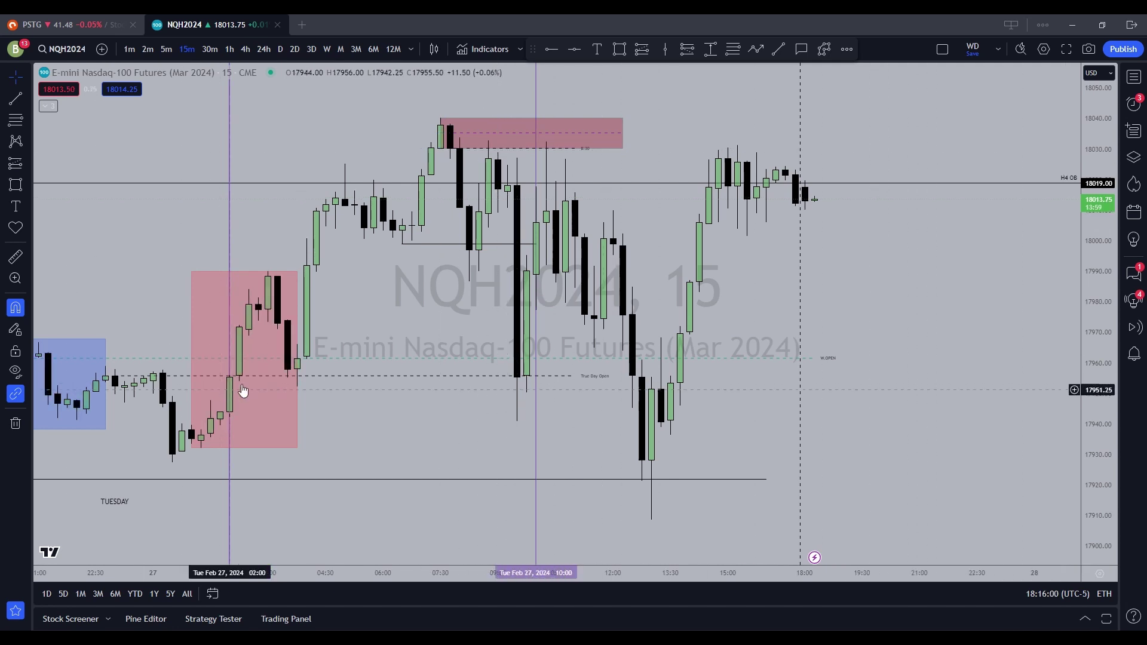
{"action": "scroll", "coordinate": [492, 366], "scroll_direction": "up", "scroll_amount": 2}
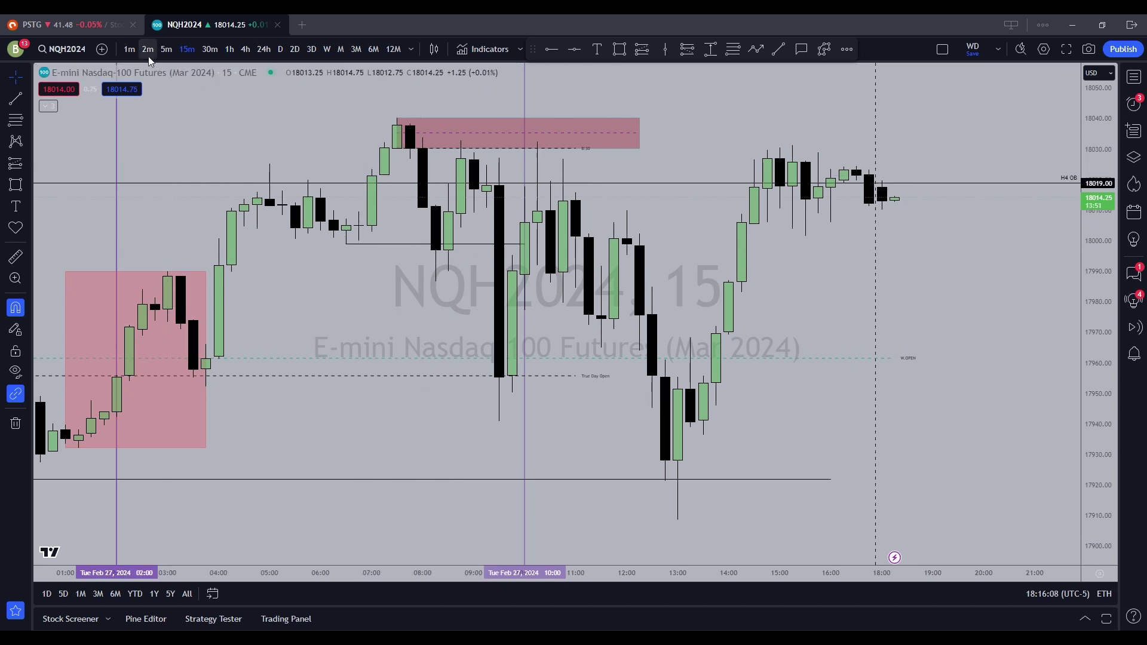
{"action": "left_click", "coordinate": [131, 48]}
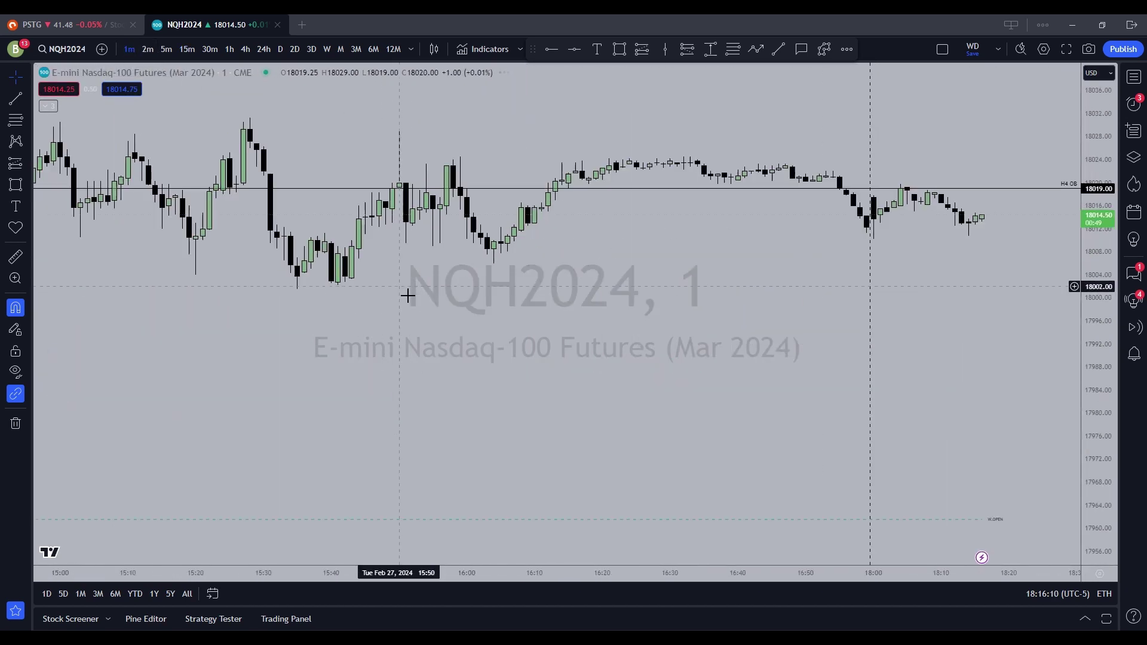
{"action": "scroll", "coordinate": [410, 295], "scroll_direction": "down", "scroll_amount": 3}
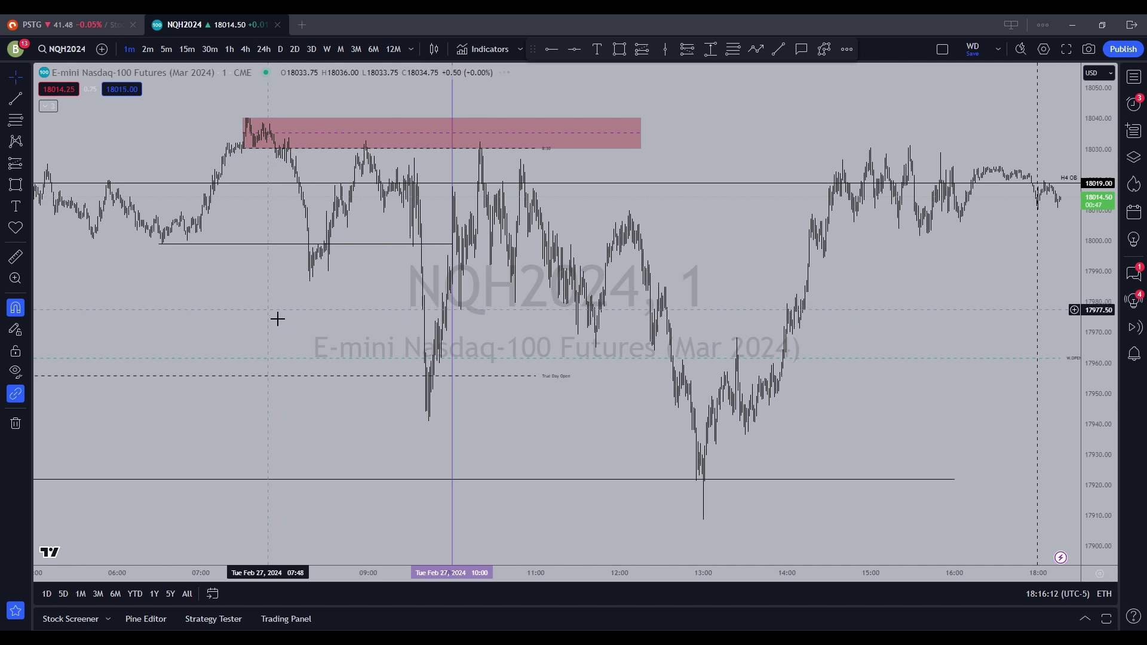
{"action": "left_click_drag", "start_coordinate": [276, 317], "coordinate": [682, 368]}
{"action": "scroll", "coordinate": [680, 368], "scroll_direction": "up", "scroll_amount": 5}
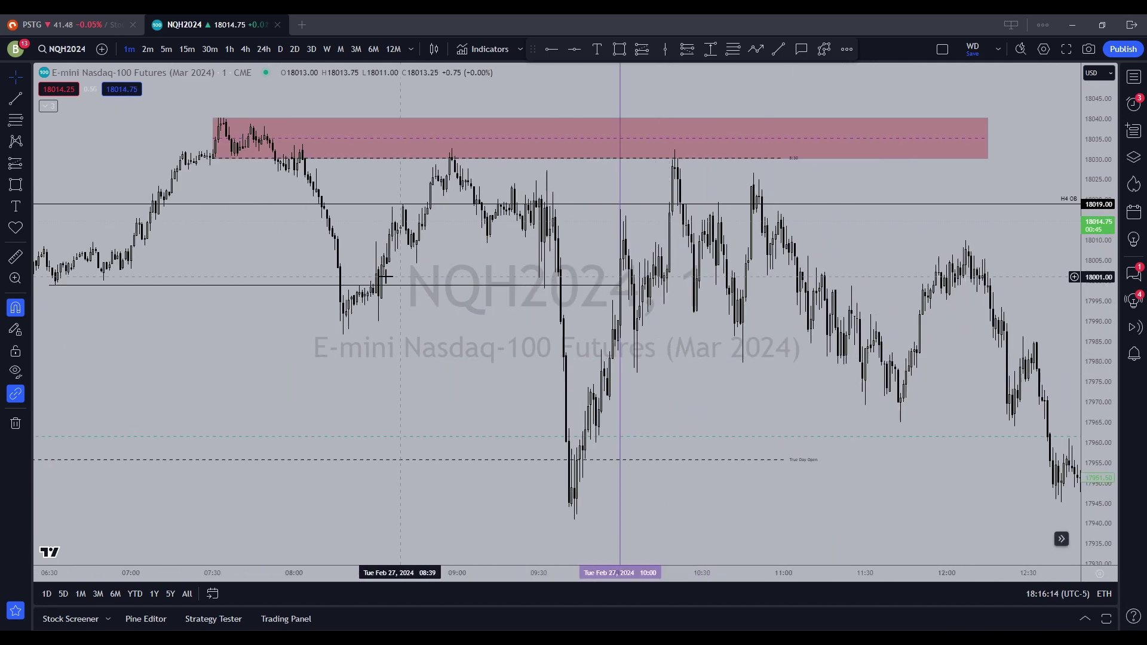
{"action": "left_click_drag", "start_coordinate": [280, 258], "coordinate": [405, 258]}
{"action": "scroll", "coordinate": [462, 253], "scroll_direction": "up", "scroll_amount": 2}
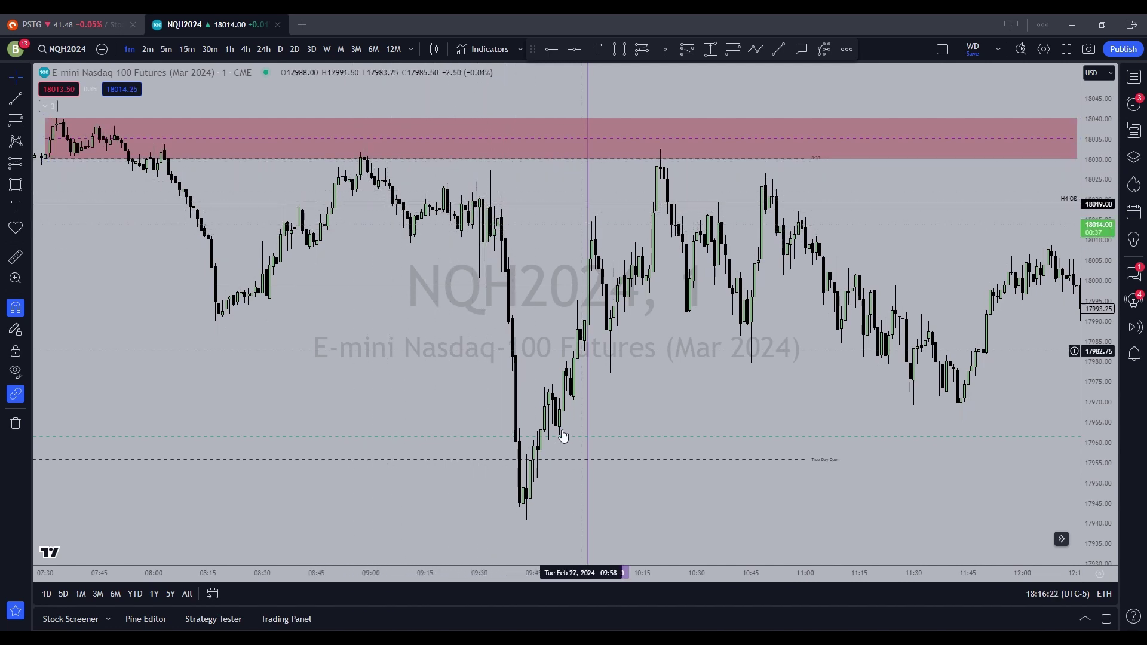
Connect the Paper Trading broker account
{"action": "left_click", "coordinate": [292, 621]}
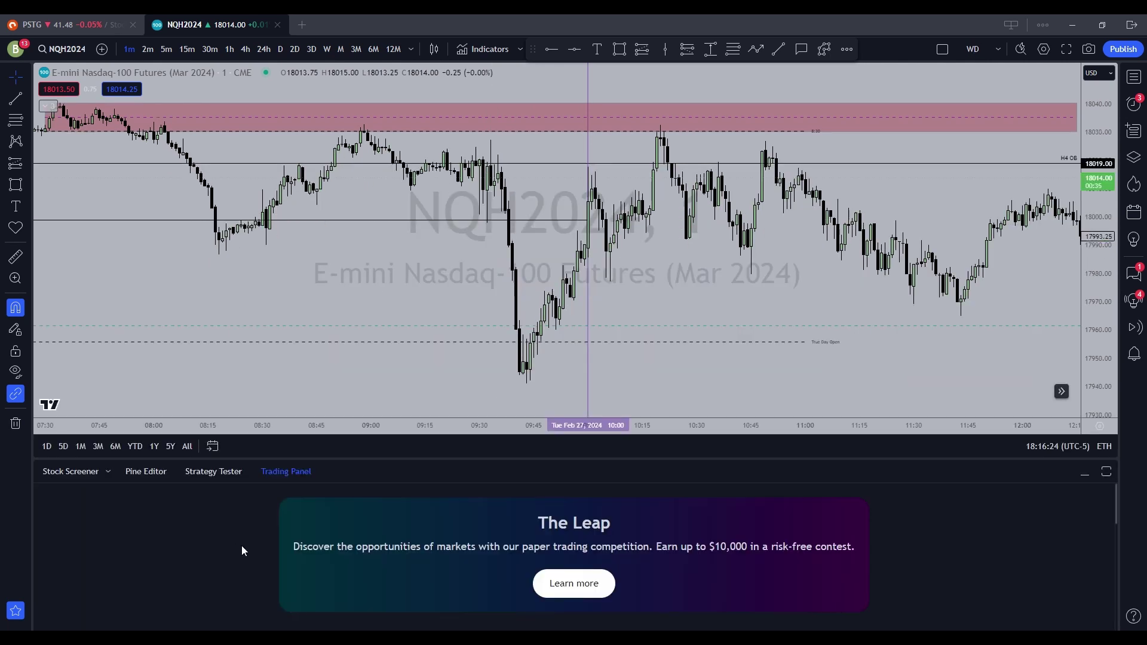
{"action": "left_click", "coordinate": [192, 558]}
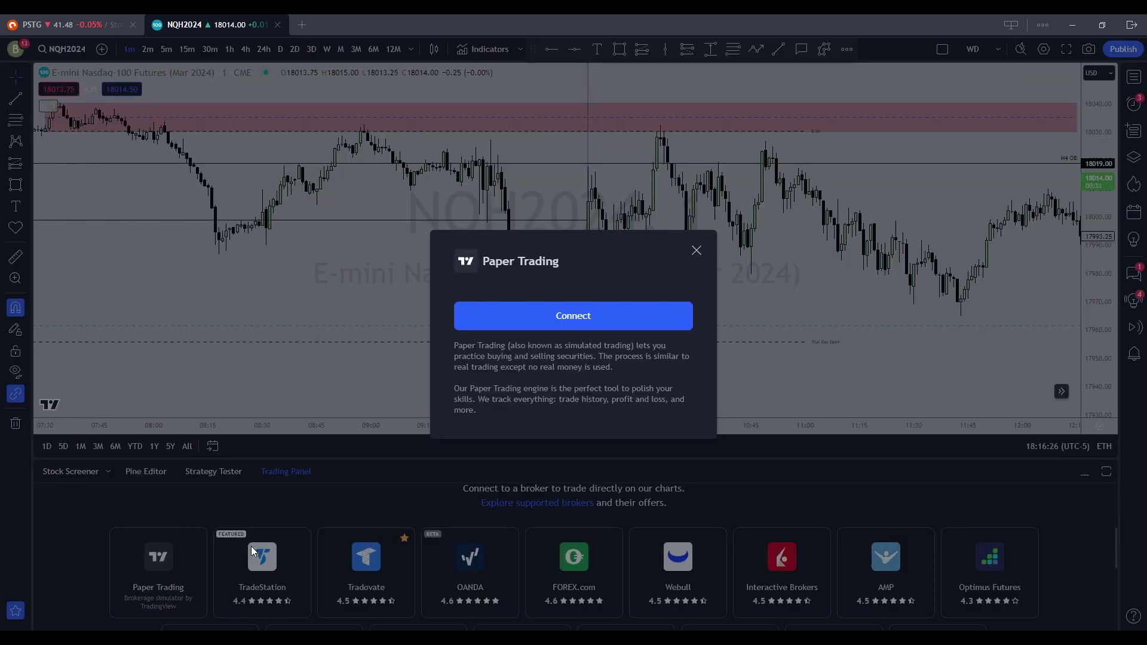
{"action": "left_click", "coordinate": [628, 325]}
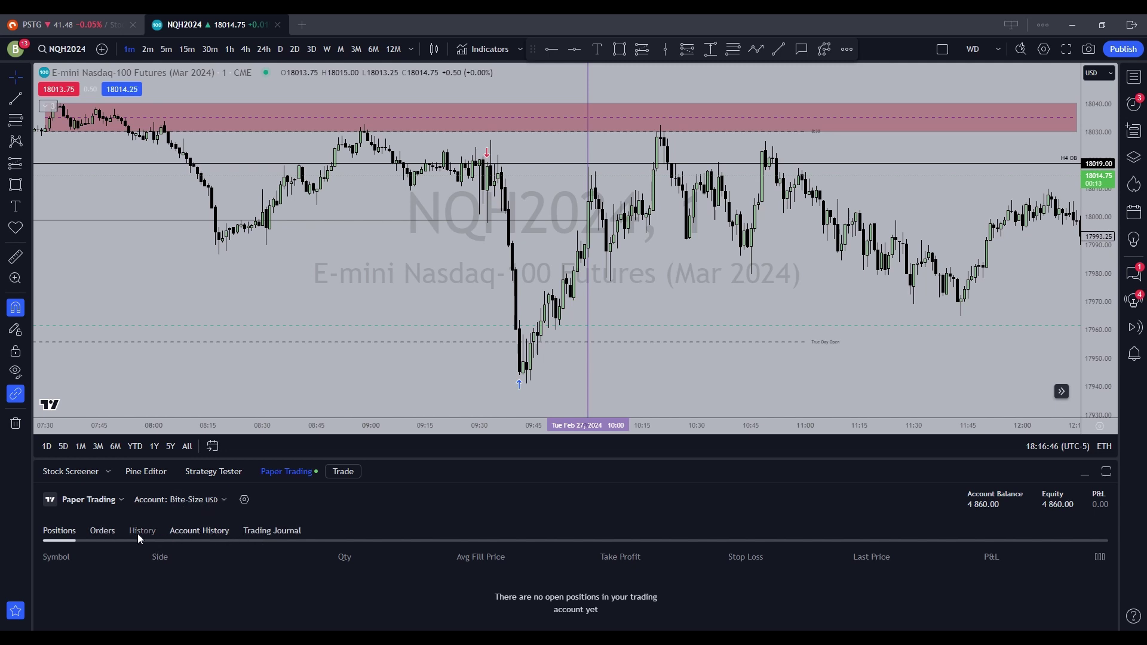
Review the paper account's balance history, then hide the trading panel
{"action": "left_click", "coordinate": [188, 532]}
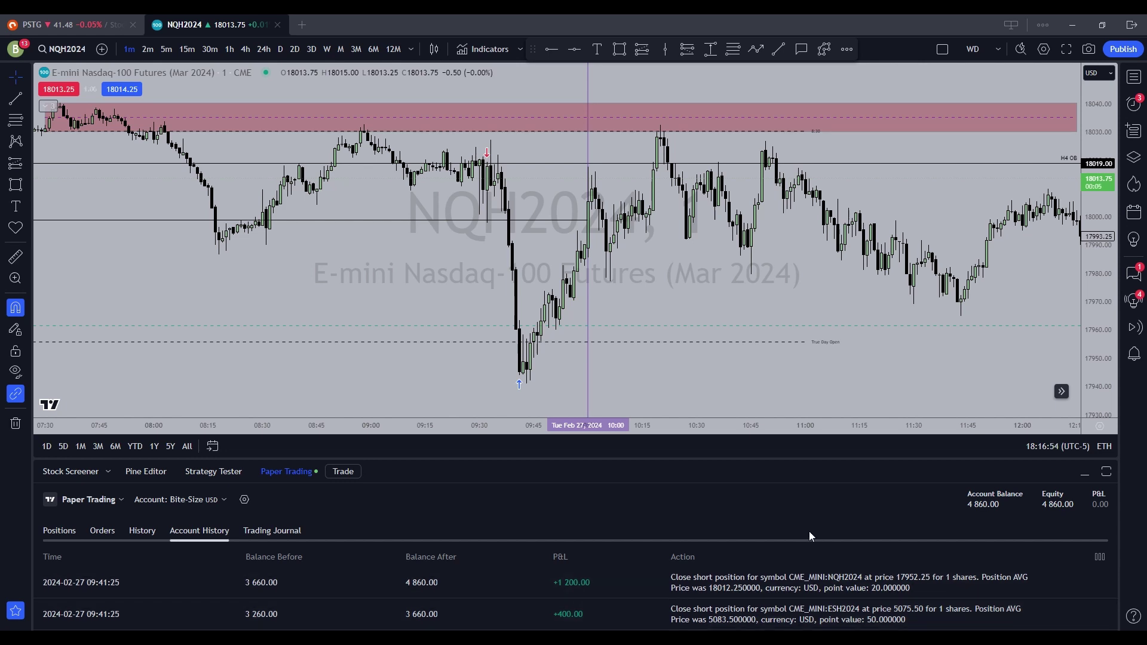
{"action": "left_click", "coordinate": [1085, 472]}
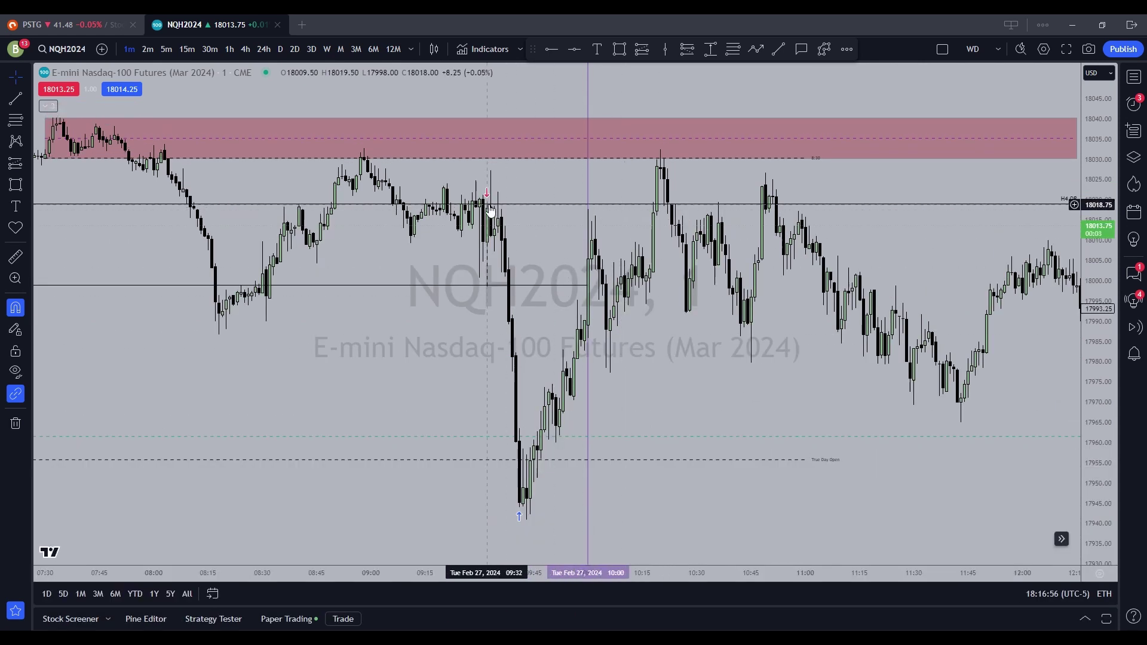
{"action": "scroll", "coordinate": [469, 399], "scroll_direction": "left", "scroll_amount": 5}
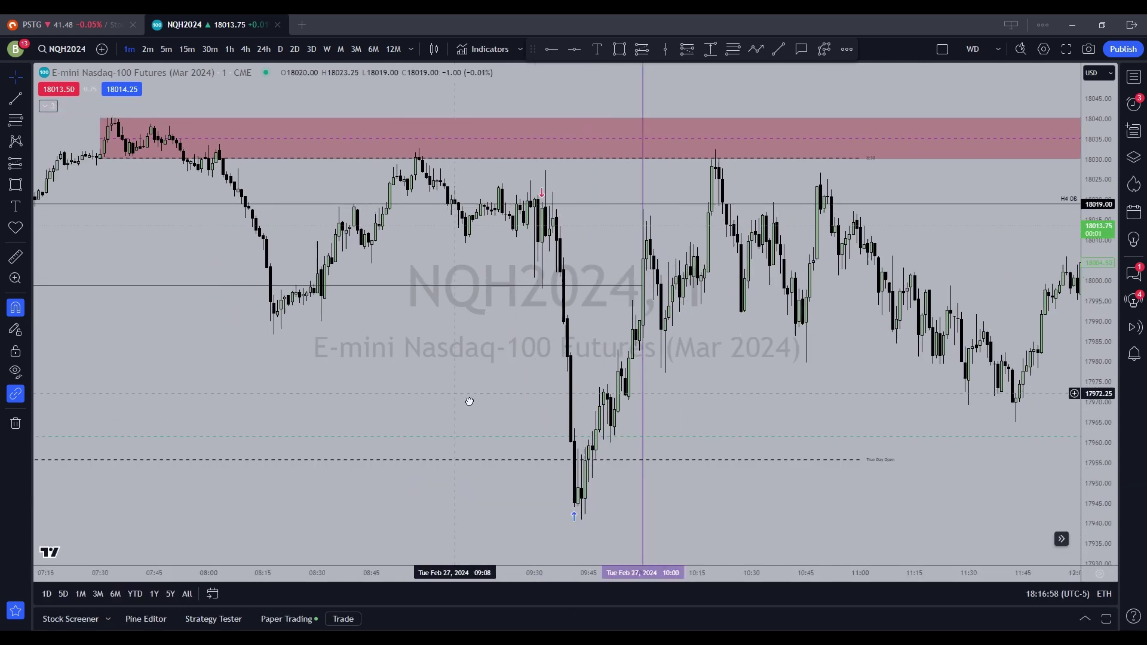
Step NQH2024 through 5-minute and 15-minute bars, ending on 4-hour candles with weekly levels visible
{"action": "left_click", "coordinate": [163, 51]}
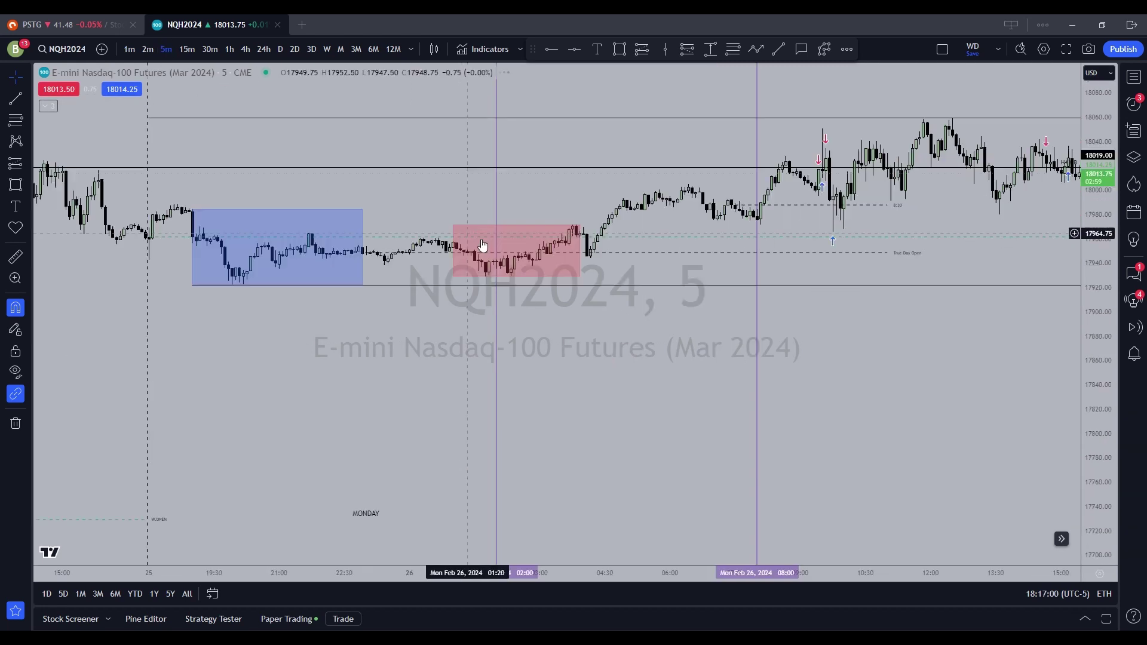
{"action": "scroll", "coordinate": [866, 335], "scroll_direction": "left", "scroll_amount": 15}
{"action": "scroll", "coordinate": [788, 368], "scroll_direction": "right", "scroll_amount": 20}
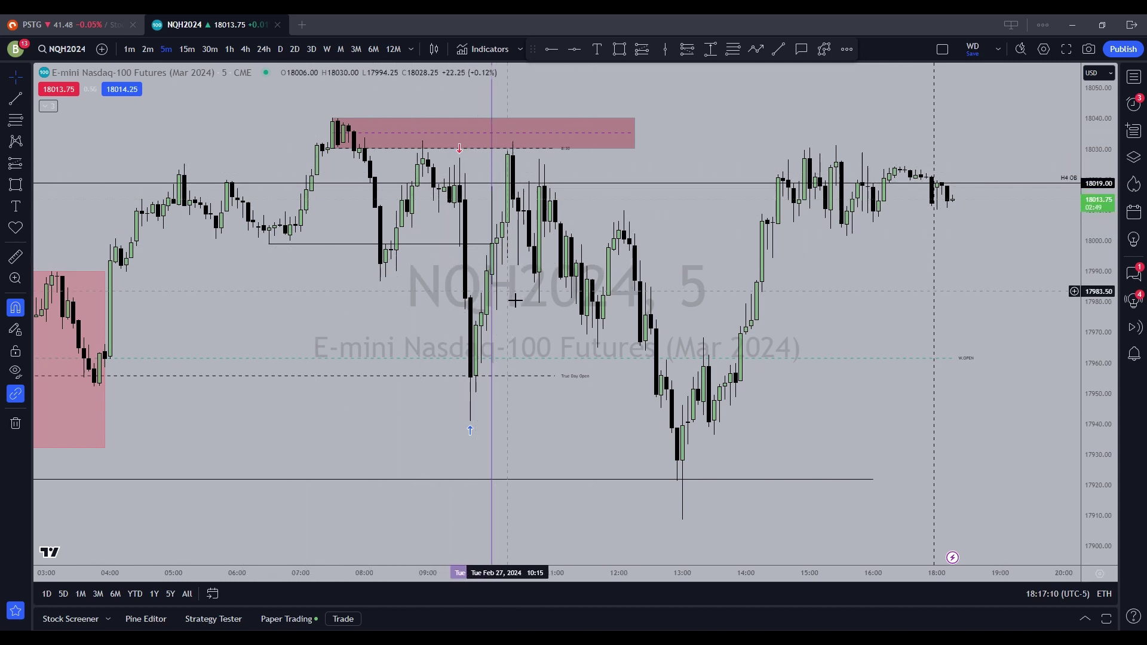
{"action": "left_click", "coordinate": [187, 49]}
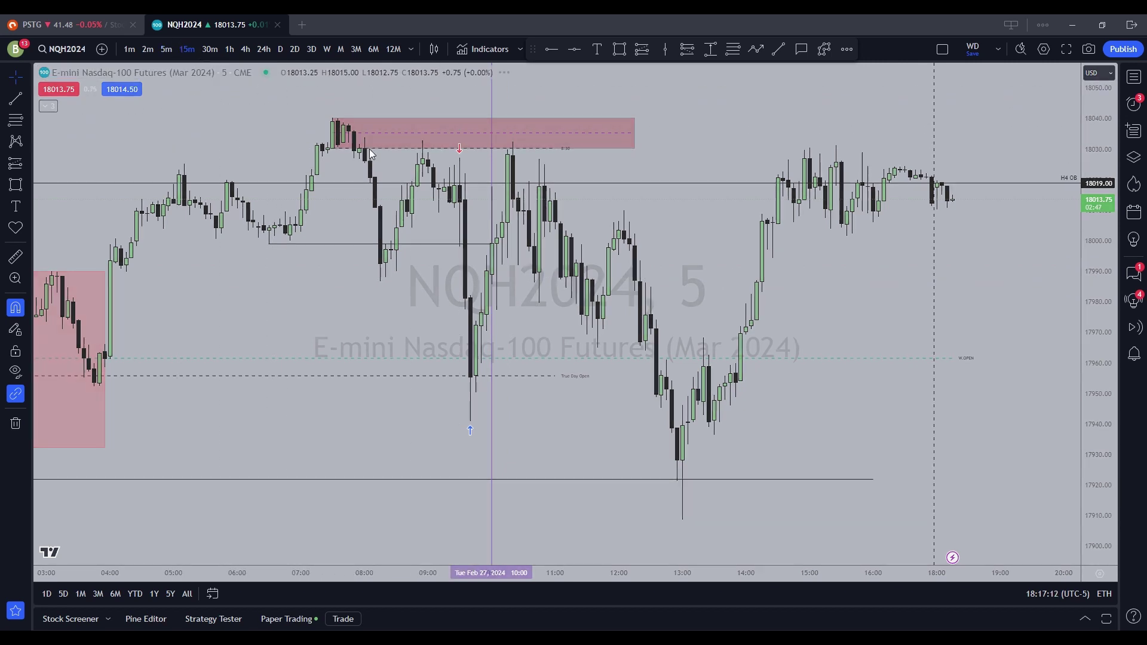
{"action": "scroll", "coordinate": [671, 359], "scroll_direction": "up", "scroll_amount": 1}
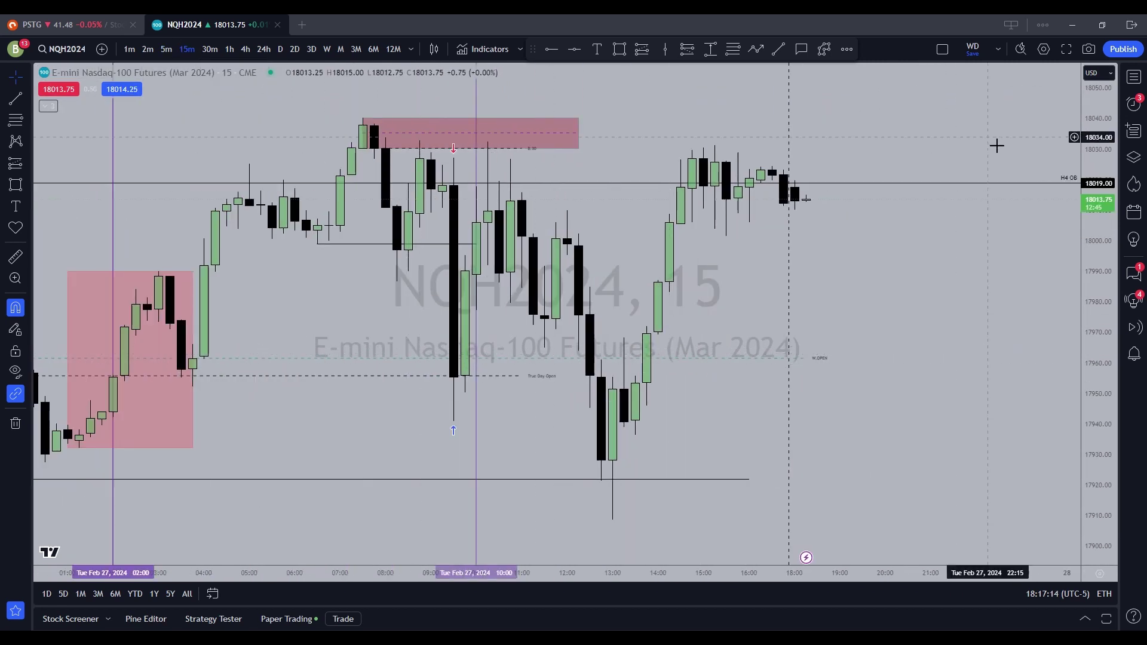
{"action": "left_click_drag", "start_coordinate": [626, 399], "coordinate": [735, 383]}
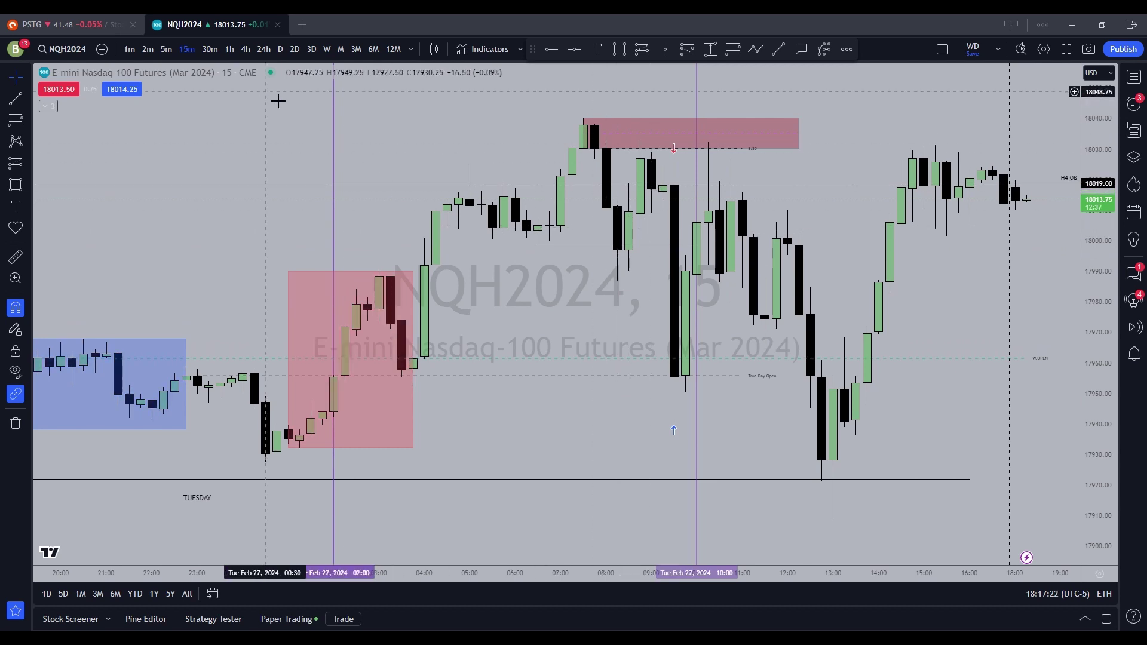
{"action": "left_click", "coordinate": [246, 50]}
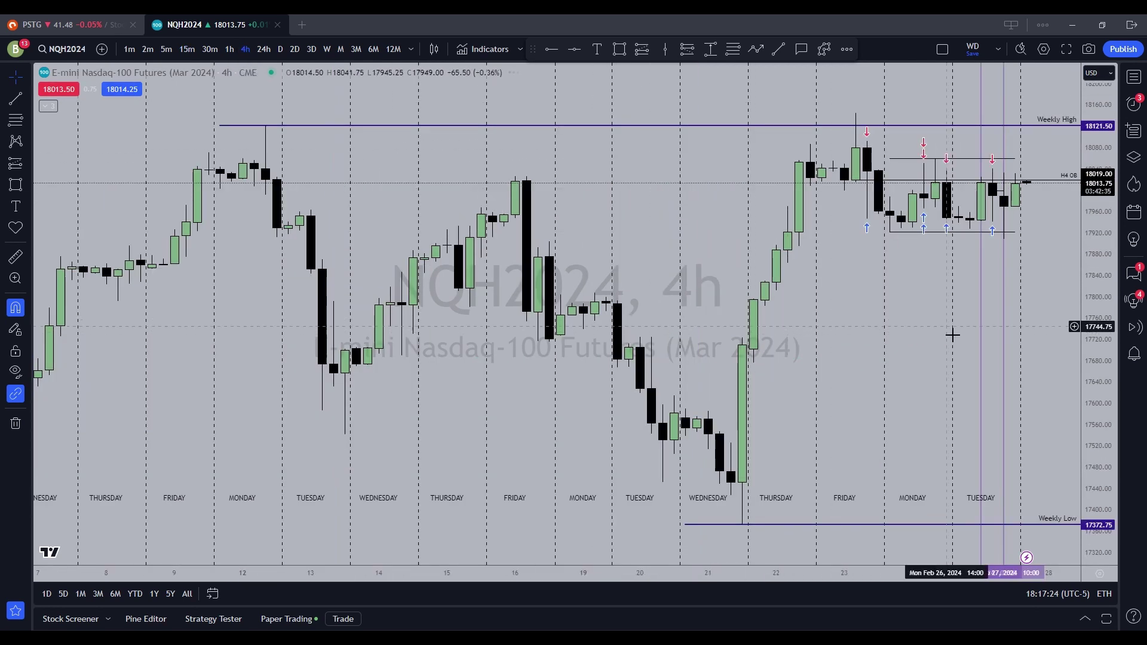
{"action": "left_click_drag", "start_coordinate": [950, 332], "coordinate": [647, 353]}
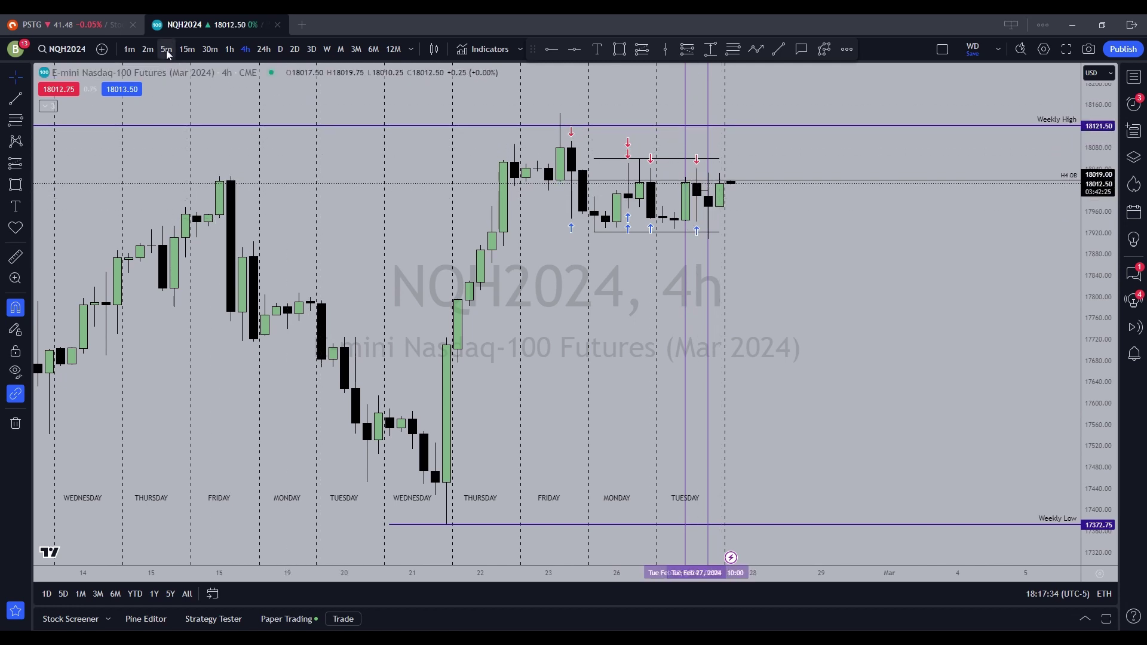
On 15-minute candles, drag Feb 27's 10:00 session line back to 07:45
{"action": "left_click", "coordinate": [187, 50]}
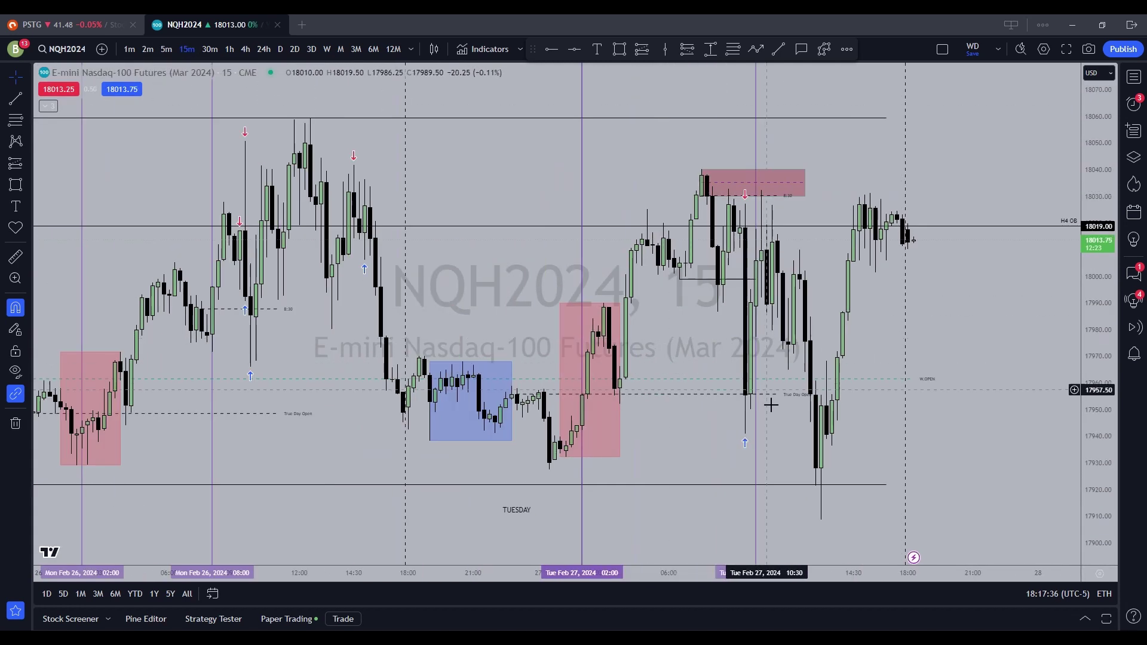
{"action": "scroll", "coordinate": [648, 418], "scroll_direction": "up", "scroll_amount": 2}
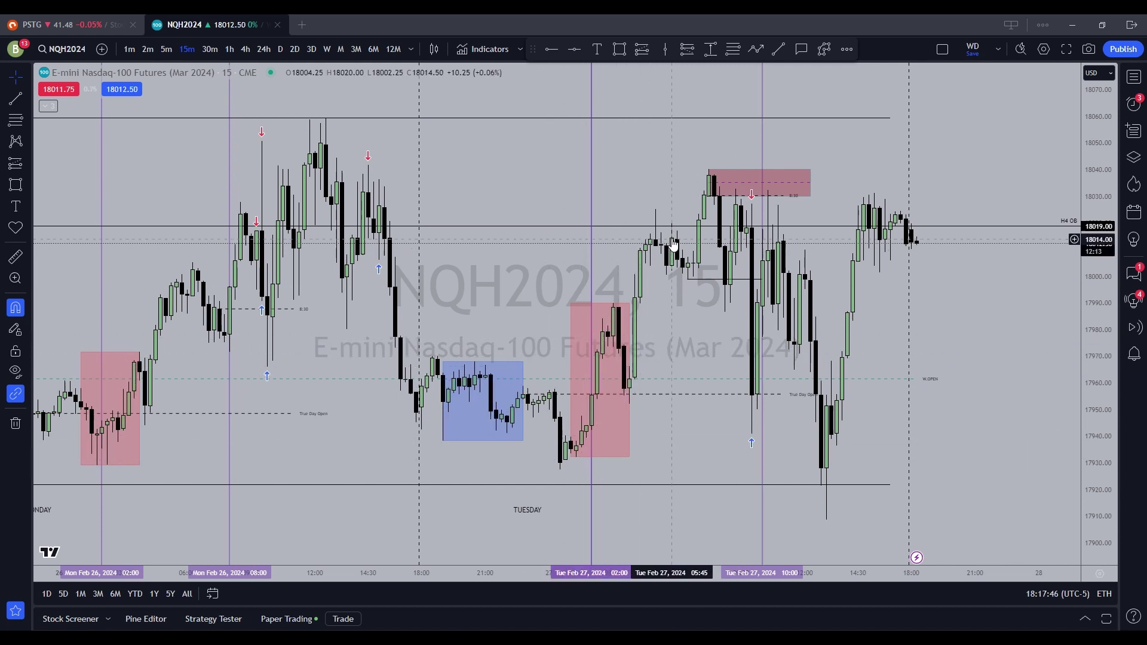
{"action": "left_click", "coordinate": [712, 179]}
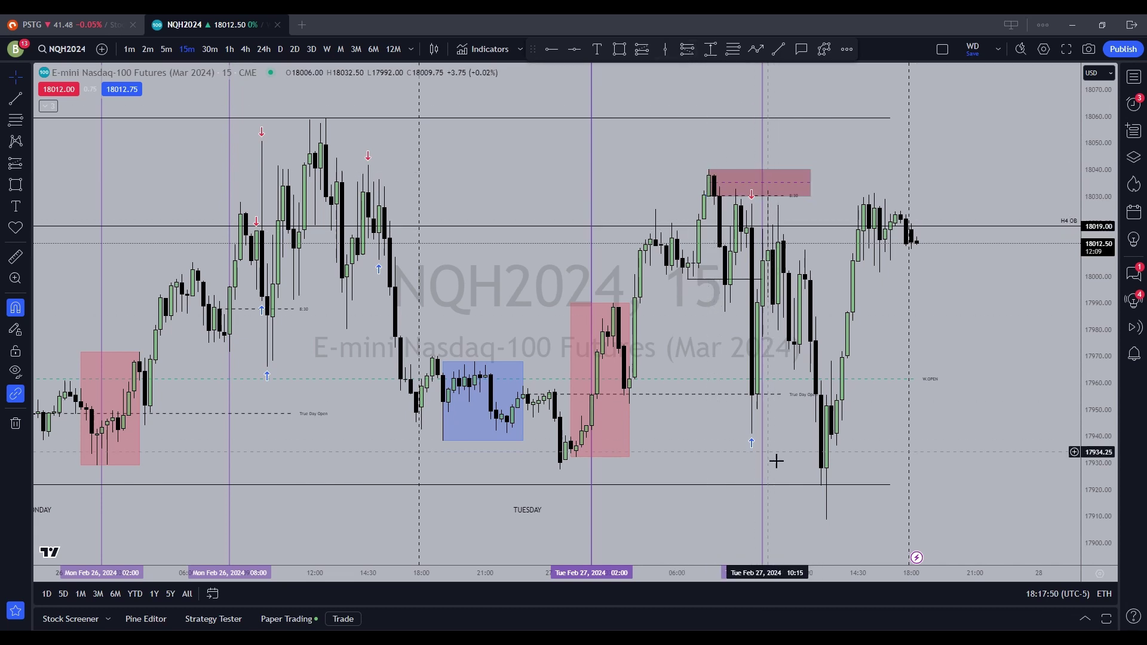
{"action": "left_click_drag", "start_coordinate": [761, 460], "coordinate": [721, 456]}
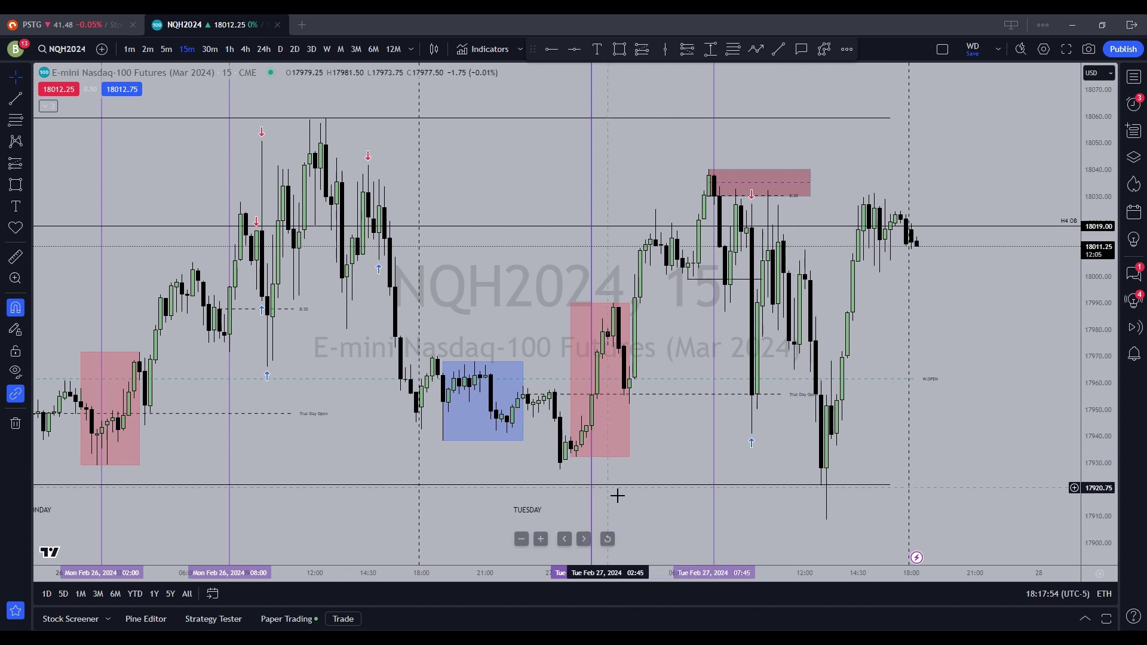
{"action": "left_click", "coordinate": [592, 479]}
{"action": "left_click", "coordinate": [669, 299]}
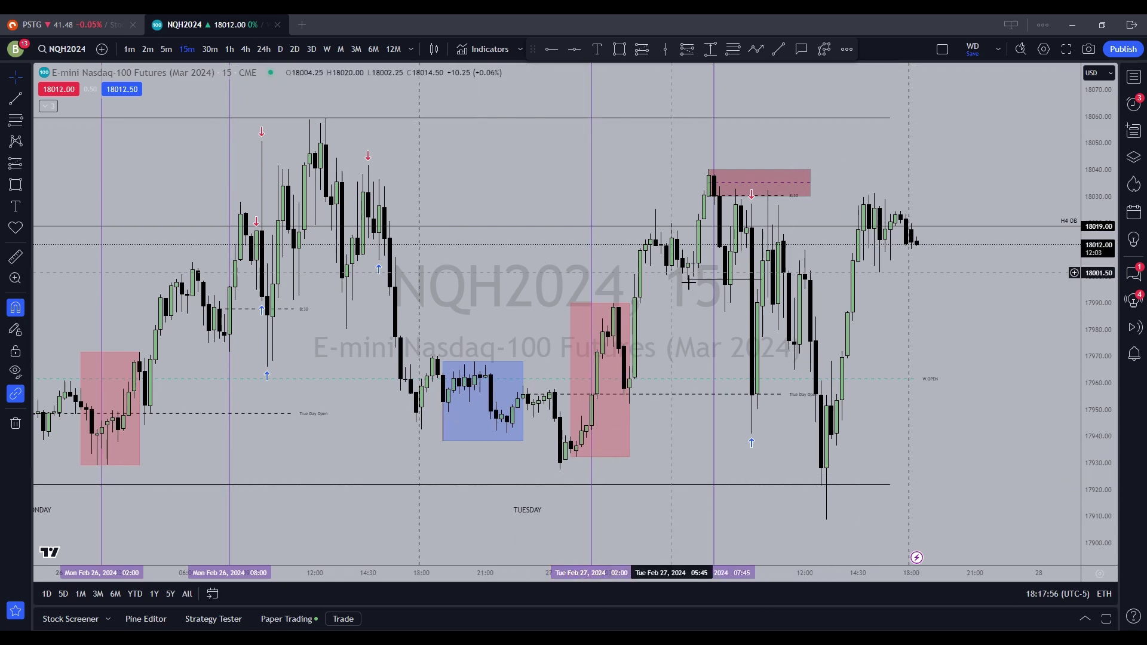
Zoom and reframe the chart around Tuesday's drop below 17920 and rebound near 18012
{"action": "scroll", "coordinate": [690, 302], "scroll_direction": "up", "scroll_amount": 2}
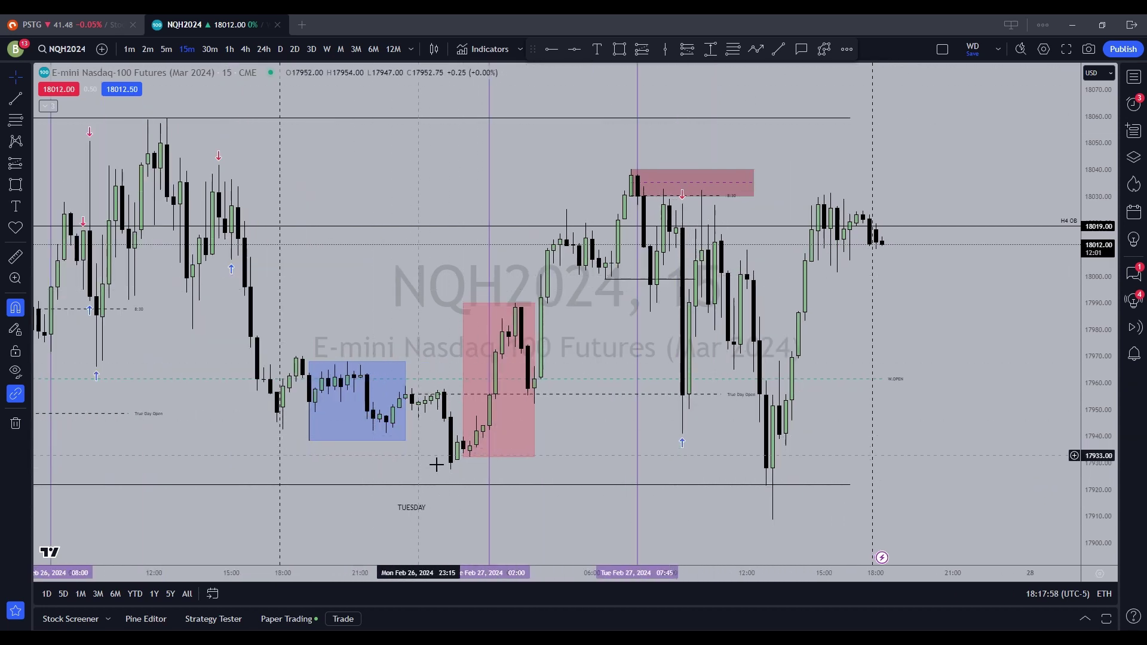
{"action": "left_click", "coordinate": [779, 474]}
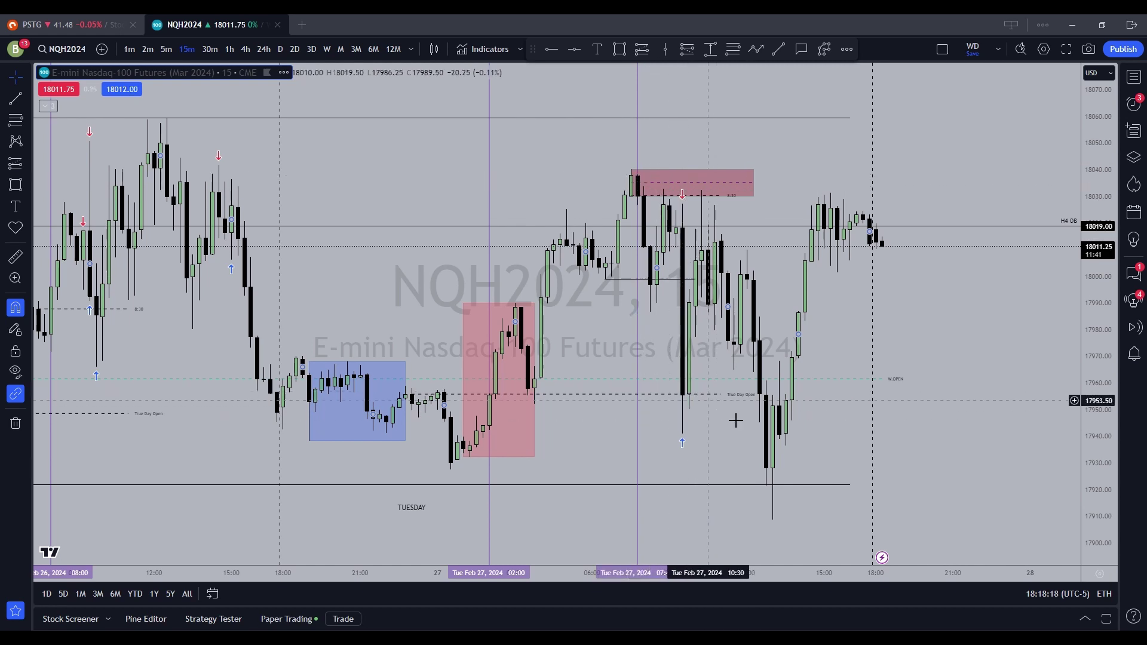
{"action": "scroll", "coordinate": [610, 450], "scroll_direction": "up", "scroll_amount": 3}
{"action": "left_click_drag", "start_coordinate": [610, 450], "coordinate": [794, 459]}
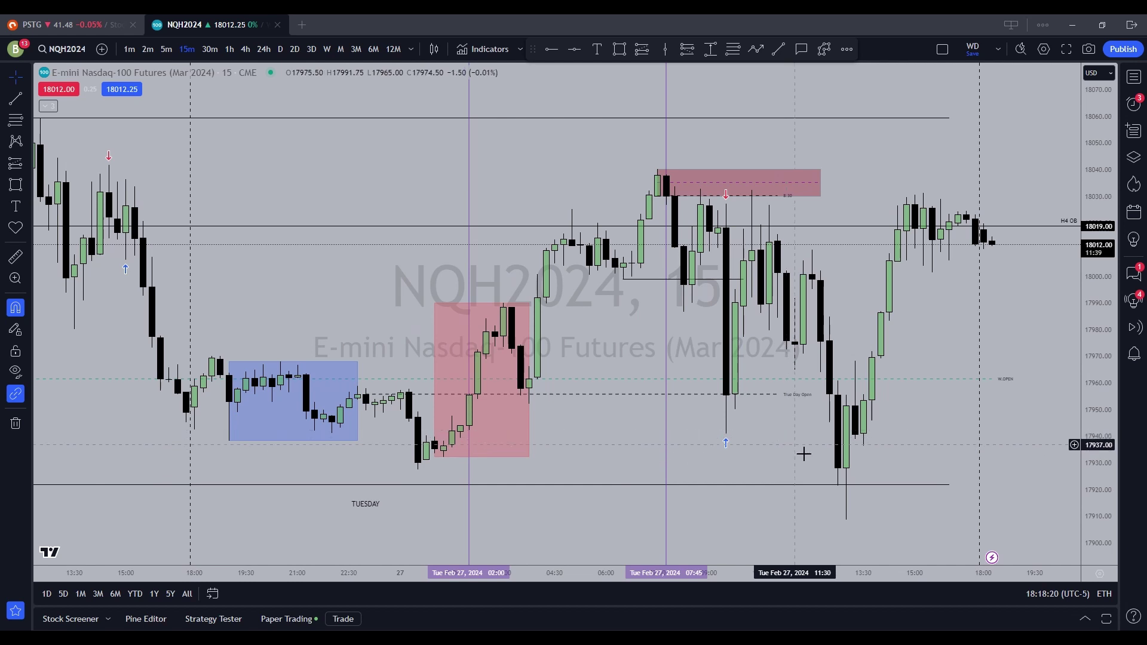